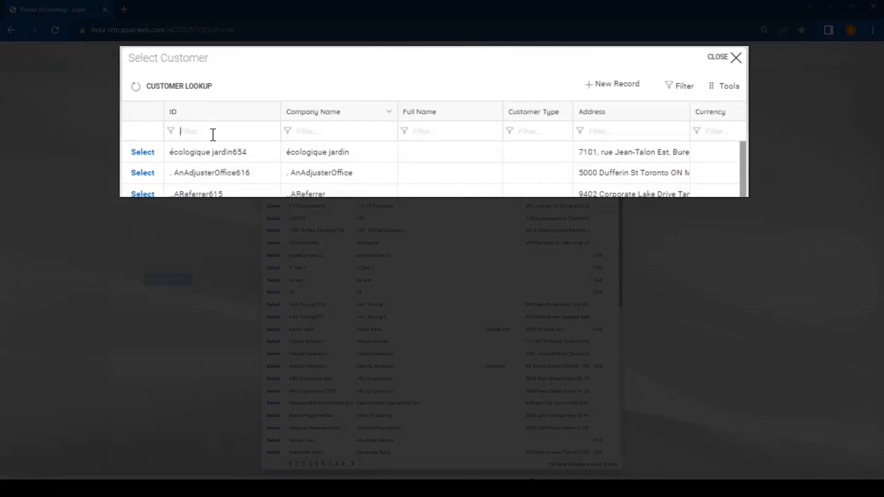
# Filter the customer lookup by address, select the matching Ind Adjustor customer, and set the invoice location to TOR in Toronto, ON
pyautogui.click(632, 128)
pyautogui.write('8205')
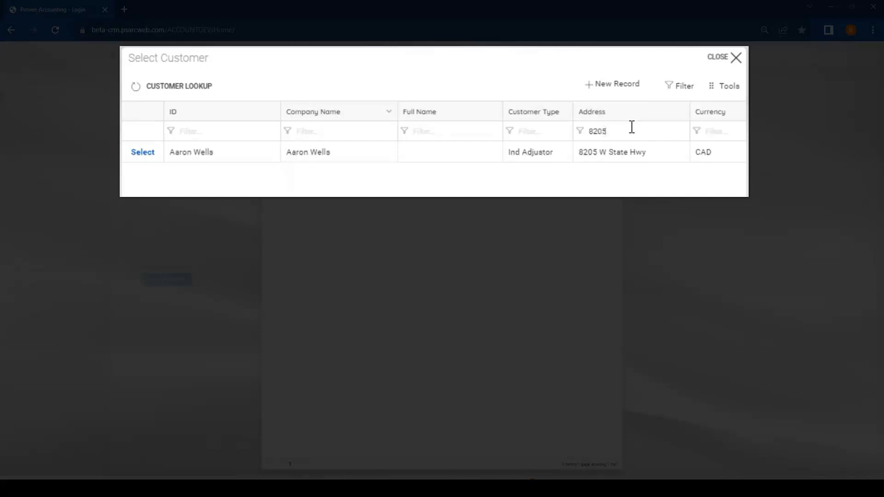
pyautogui.click(142, 152)
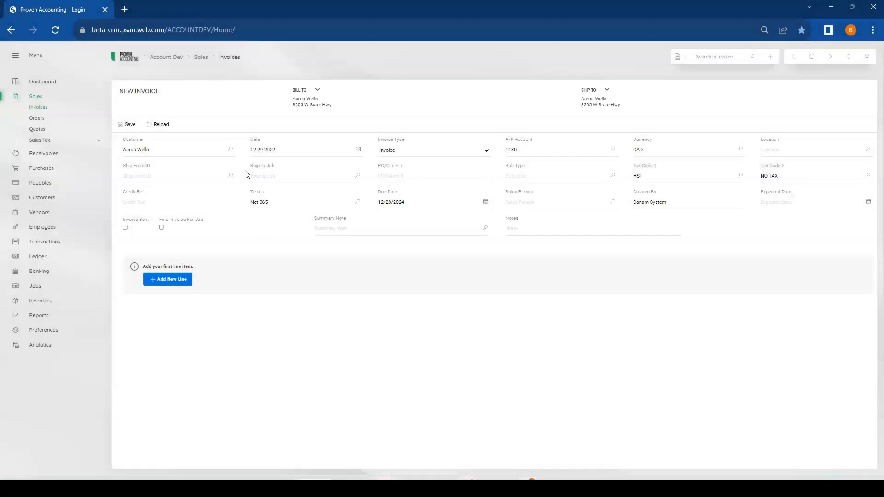
pyautogui.click(867, 150)
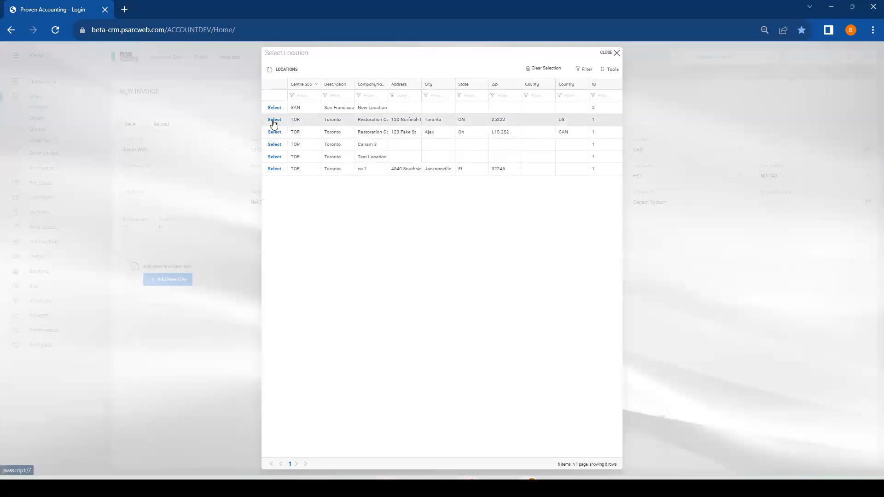
pyautogui.click(275, 120)
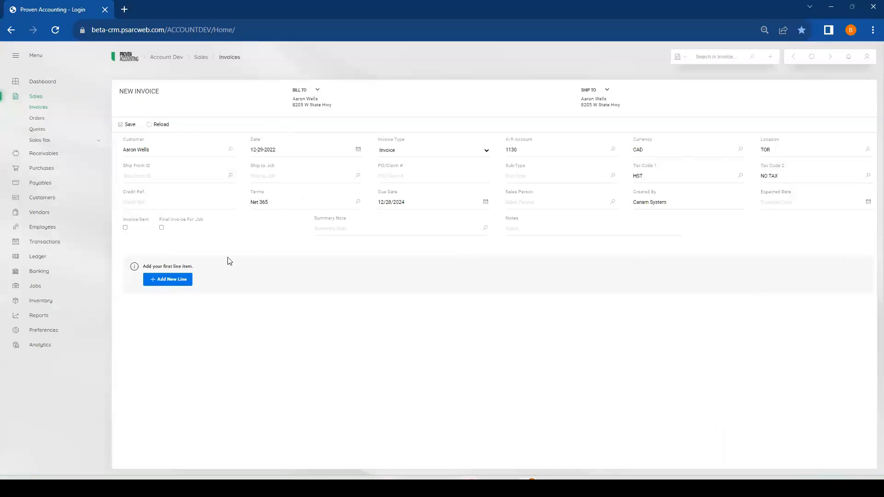
# Add a first invoice line and assign job H-1701-001-E, found by filtering Customer ID with Contains on the customer's surname
pyautogui.click(158, 282)
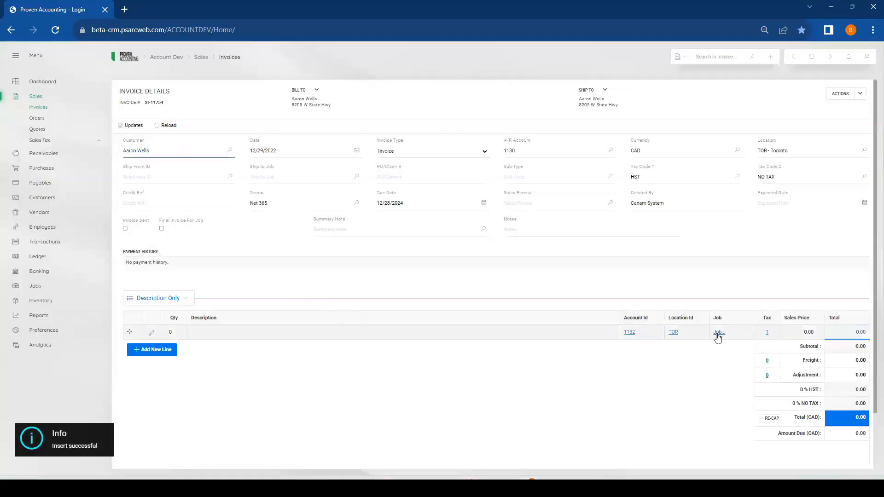
pyautogui.click(719, 333)
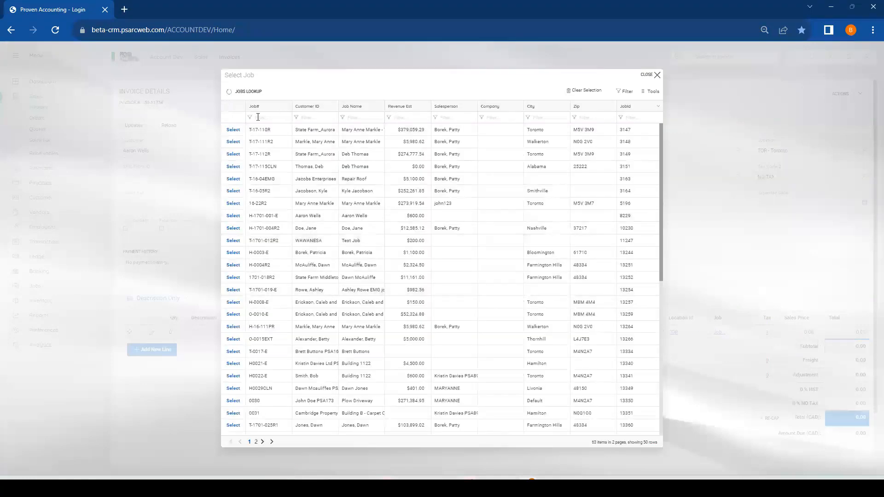
pyautogui.click(257, 117)
pyautogui.click(263, 190)
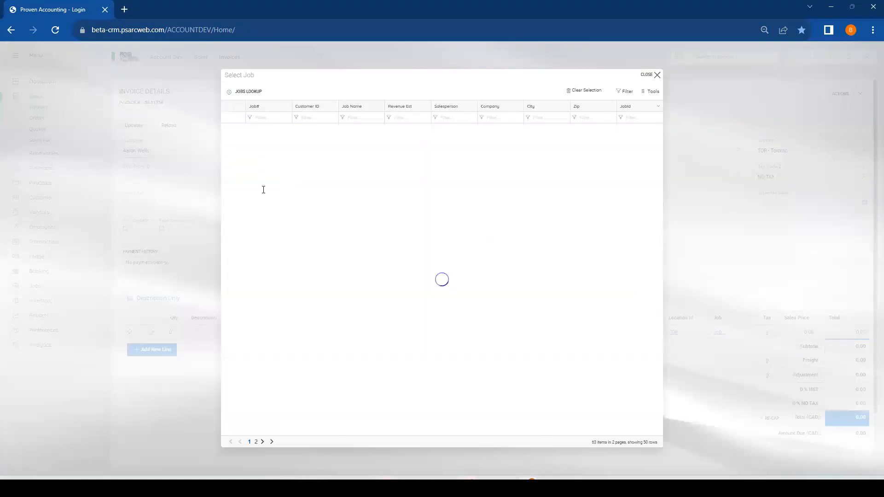
pyautogui.click(268, 118)
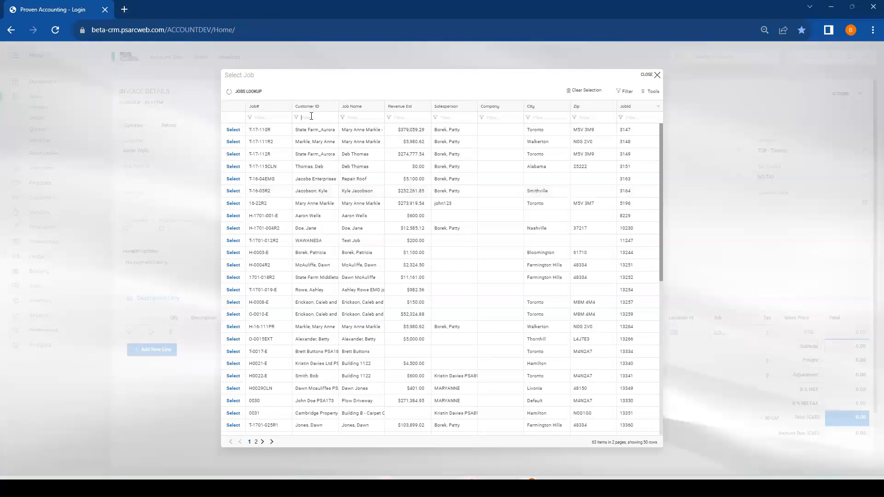
pyautogui.click(296, 118)
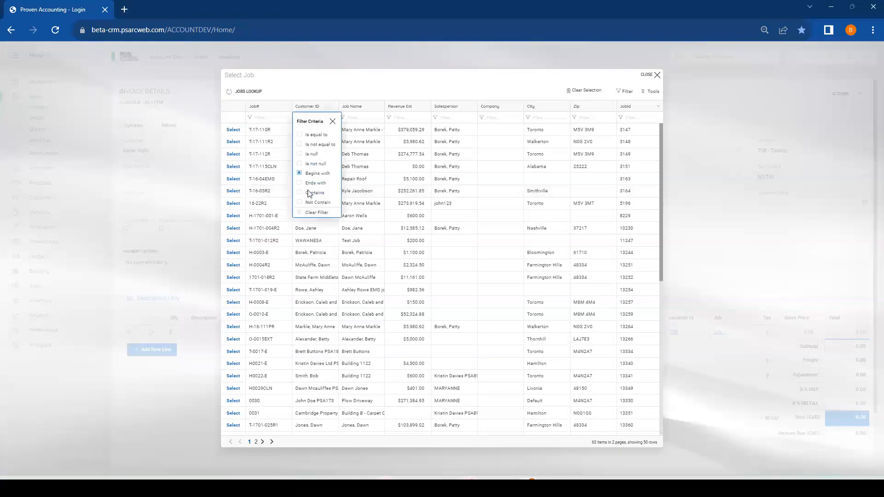
pyautogui.click(311, 192)
pyautogui.click(318, 117)
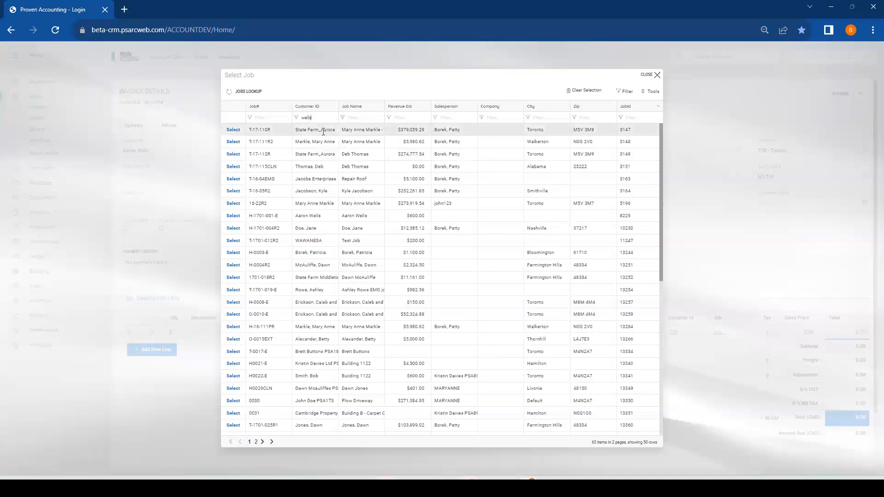
pyautogui.click(235, 130)
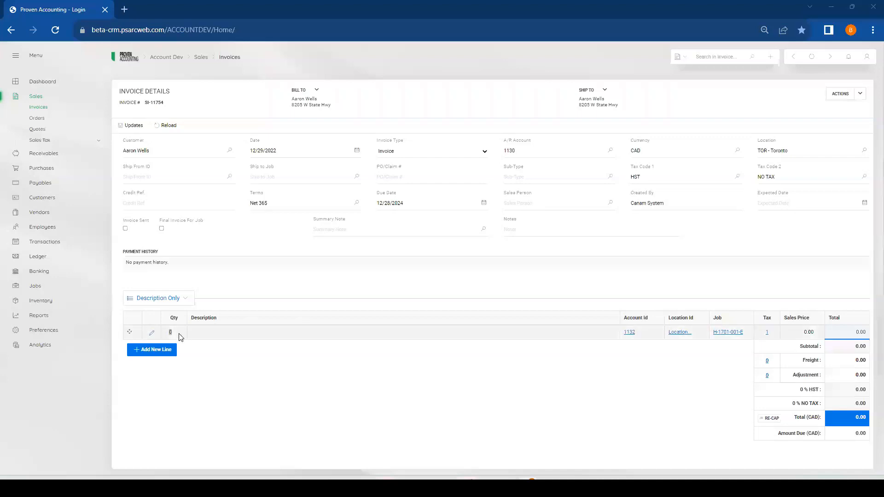
# Fill the invoice line with quantity 1, description "Work complete" and sales price 500.00, and set Tax Code 1 to NO TAX AR
pyautogui.write('1')
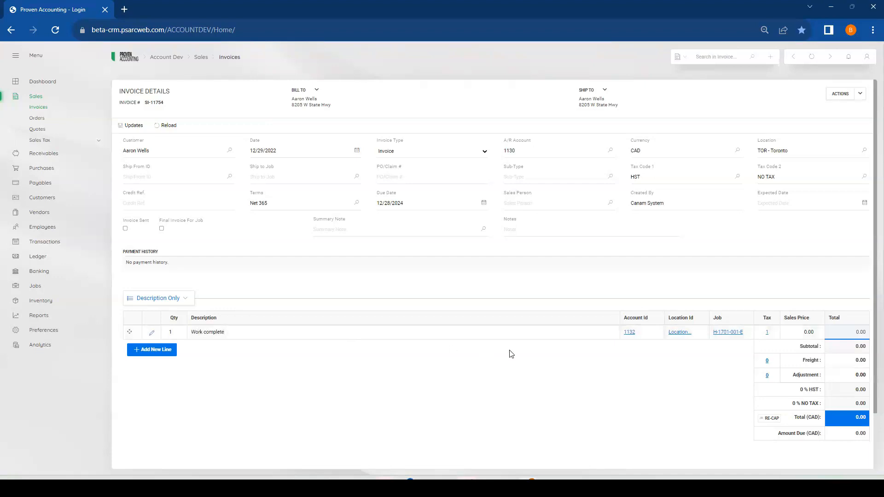
pyautogui.click(791, 335)
pyautogui.write('500.00')
pyautogui.press('Tab')
pyautogui.click(738, 177)
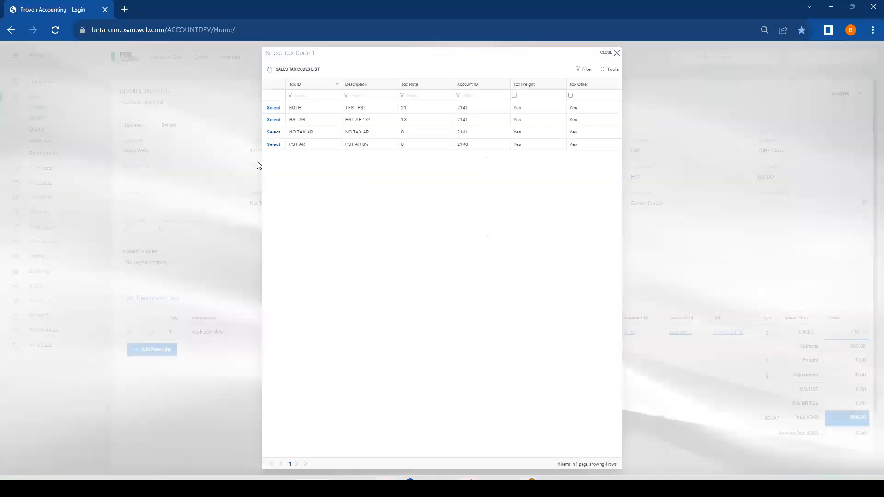
pyautogui.click(274, 132)
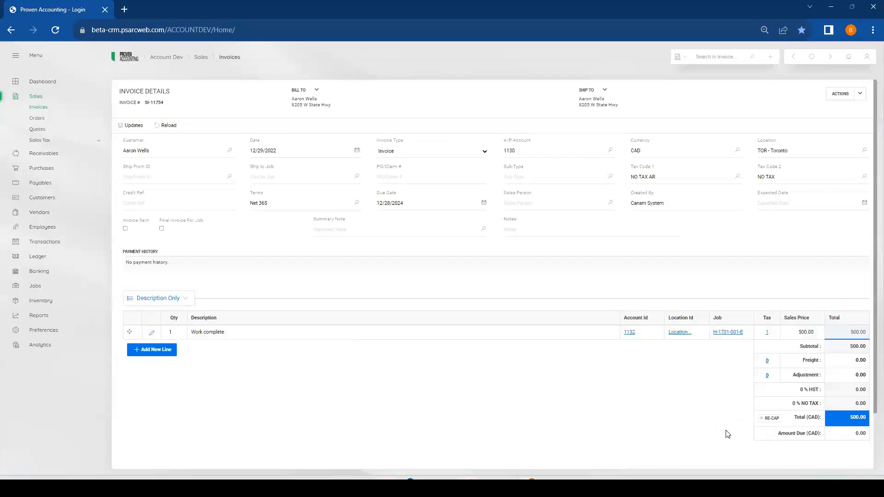
# Mark the invoice as the final invoice for the job and post it
pyautogui.click(162, 228)
pyautogui.click(861, 95)
pyautogui.click(789, 111)
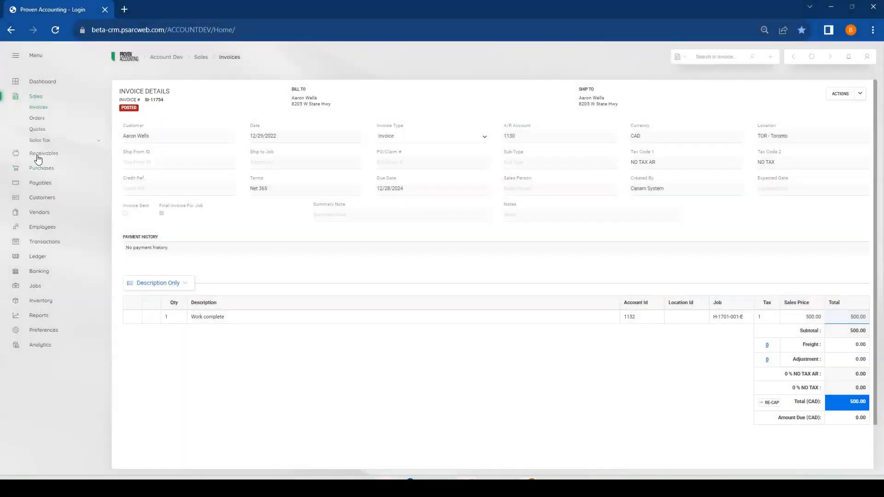
# Start a new voucher record from the purchase vouchers list
pyautogui.click(38, 170)
pyautogui.click(40, 137)
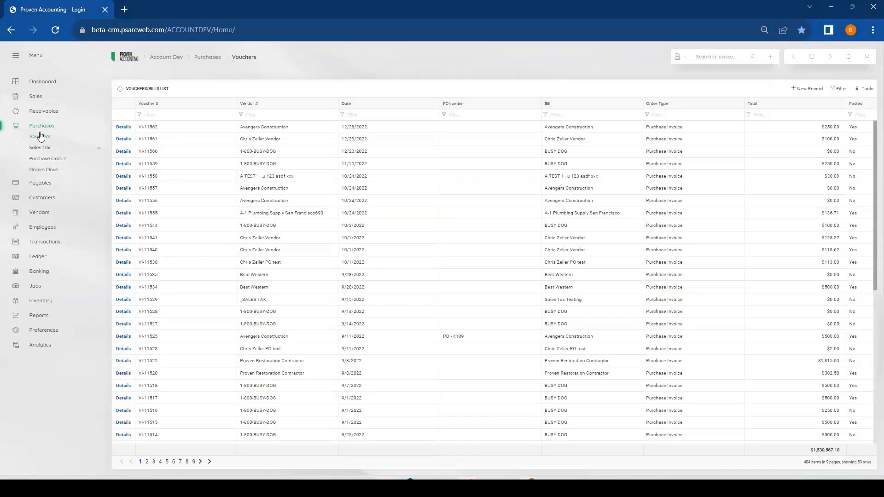
pyautogui.click(800, 89)
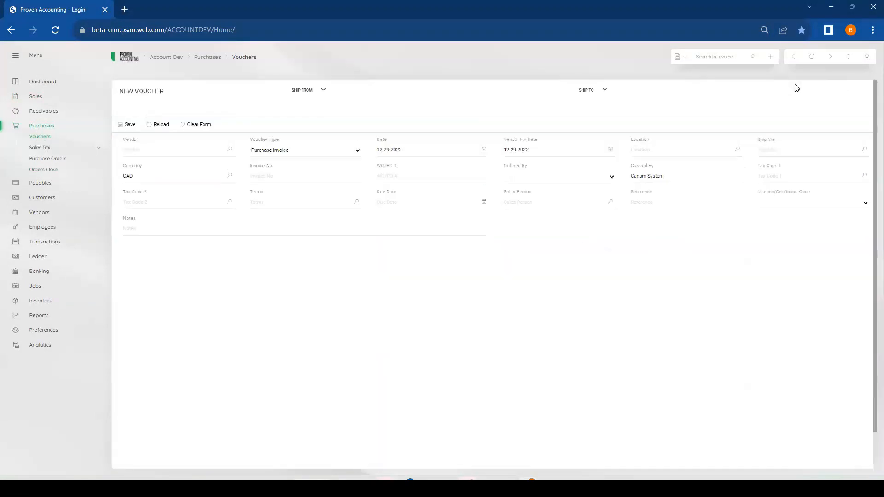
# Find Avengers Construction with a VendorID Contains filter, select it as the vendor, and set the voucher location to TOR in Toronto, ON
pyautogui.click(231, 150)
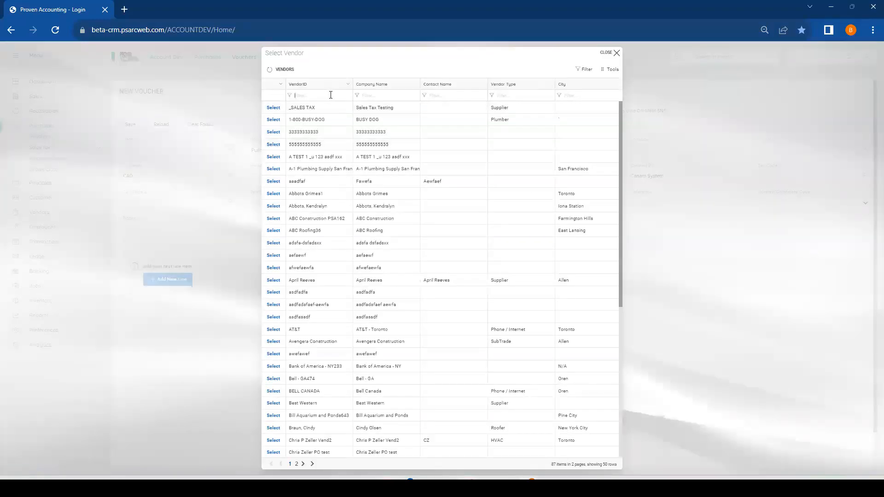
pyautogui.click(290, 95)
pyautogui.click(306, 172)
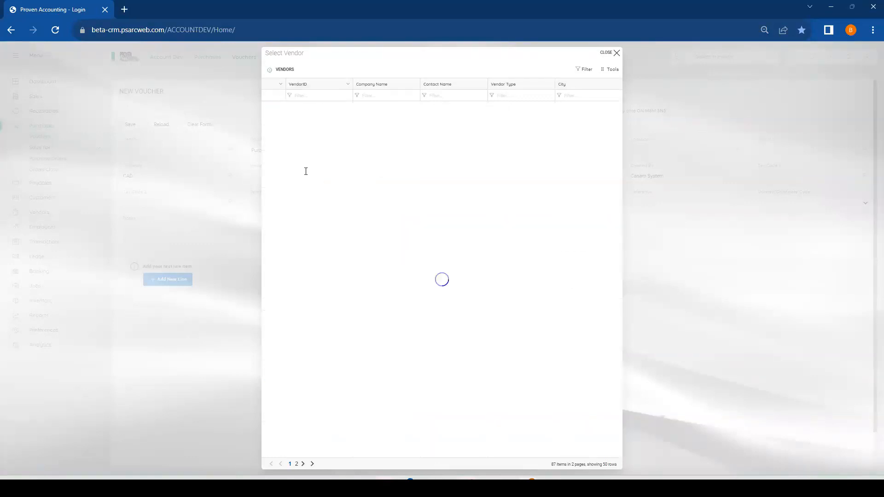
pyautogui.write('construd')
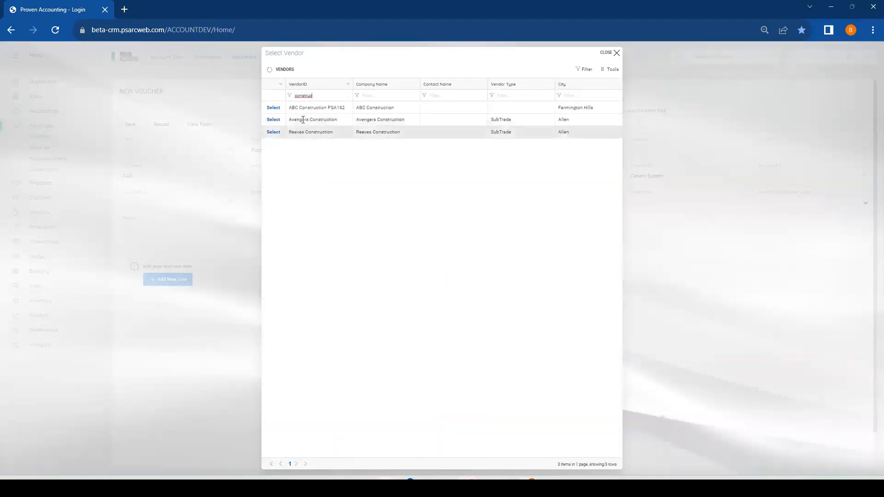
pyautogui.click(272, 119)
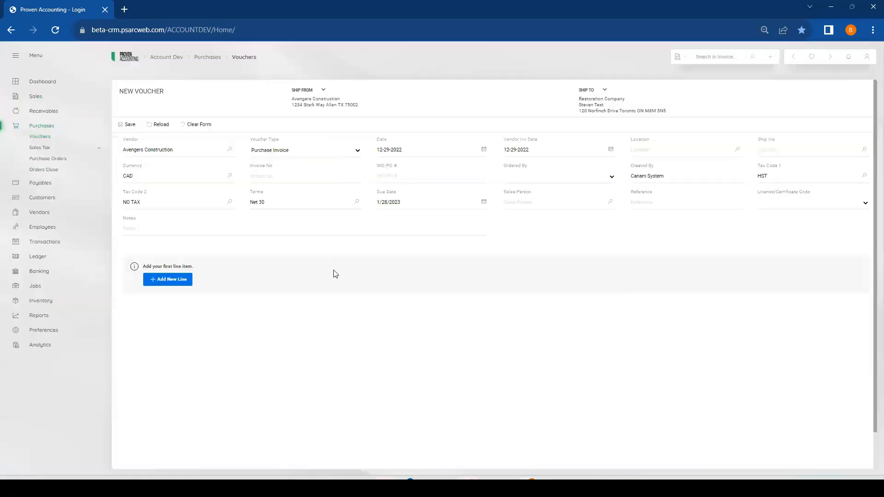
pyautogui.click(738, 149)
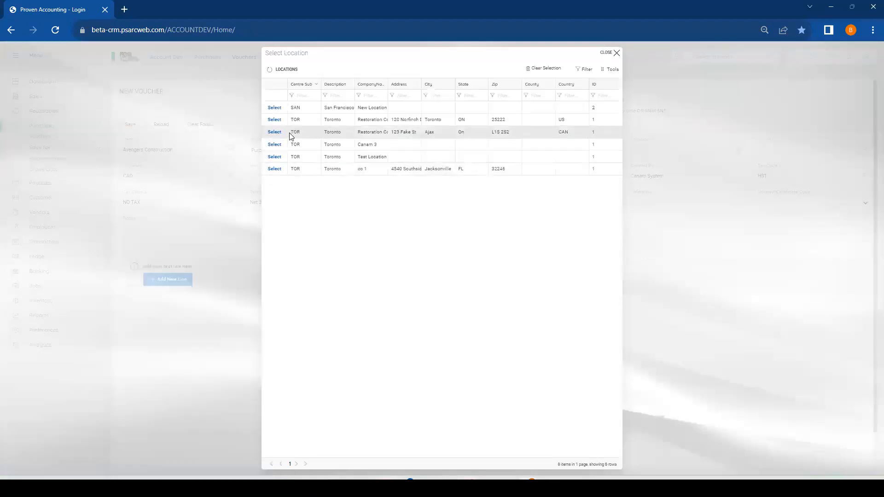
pyautogui.click(275, 121)
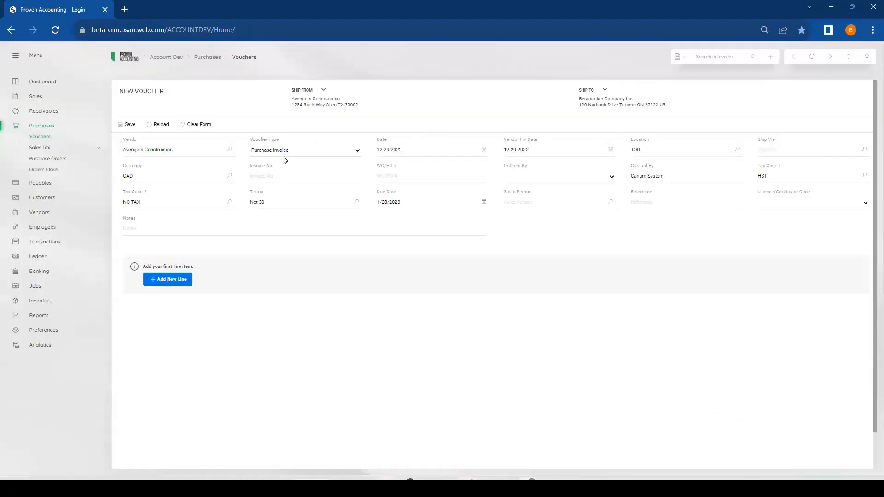
# Add a voucher line and assign it to the customer's job H-1701-001-E with category Direct Cost and selector 1
pyautogui.click(179, 286)
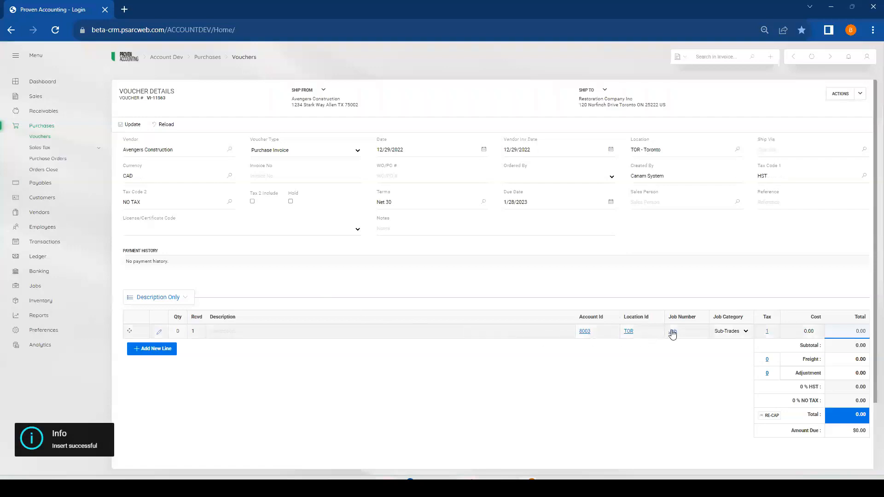
pyautogui.click(672, 332)
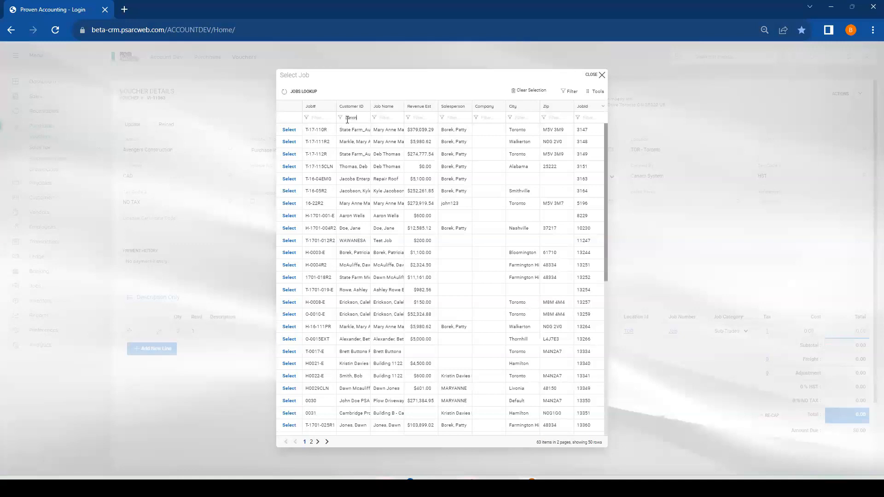
pyautogui.click(290, 130)
pyautogui.click(493, 248)
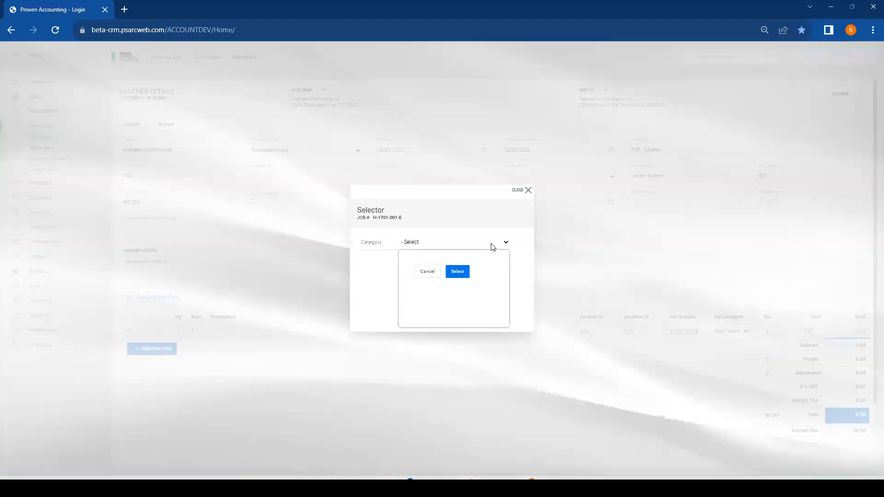
pyautogui.click(455, 289)
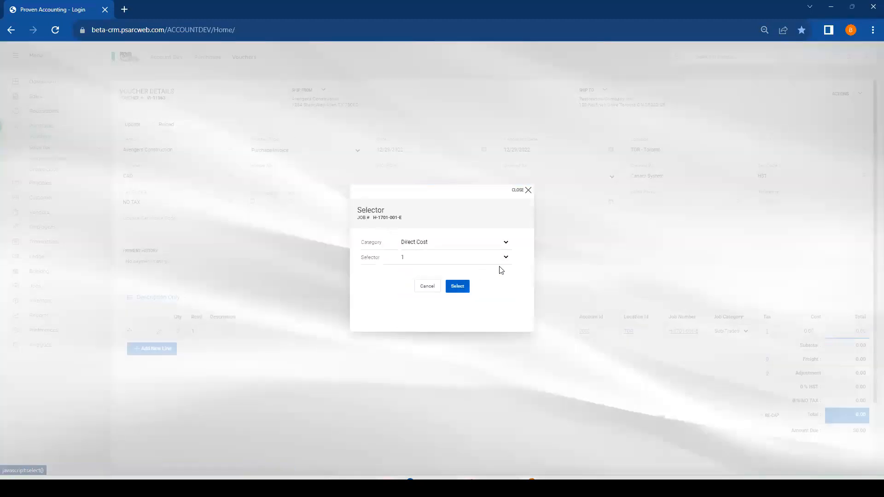
pyautogui.click(457, 286)
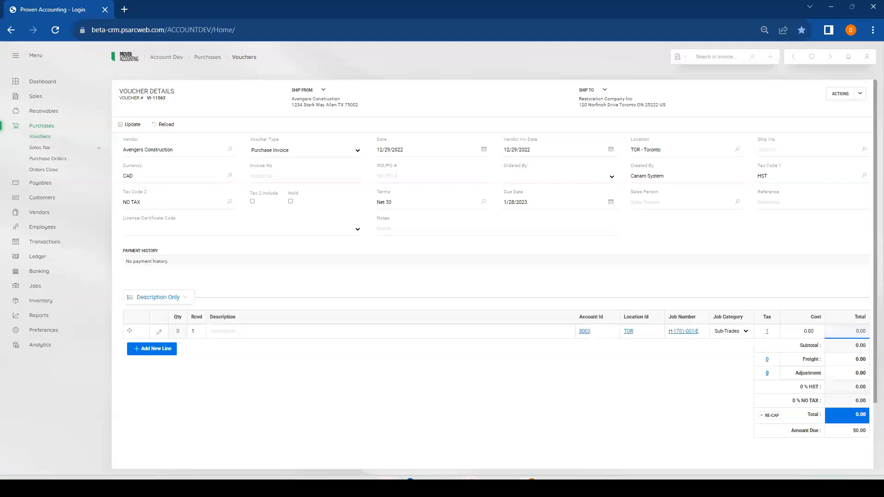
# Clear the voucher line's location and fill in description "Work complete", tax 0 and cost 250.00
pyautogui.click(627, 331)
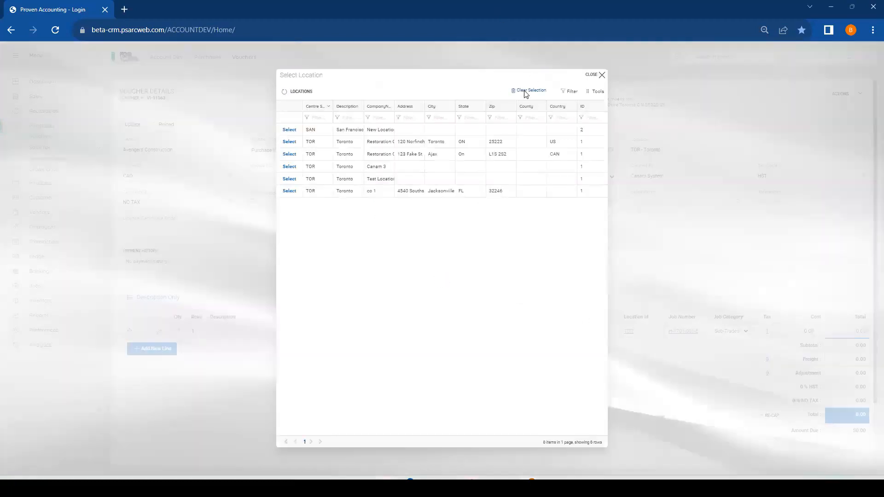
pyautogui.click(526, 91)
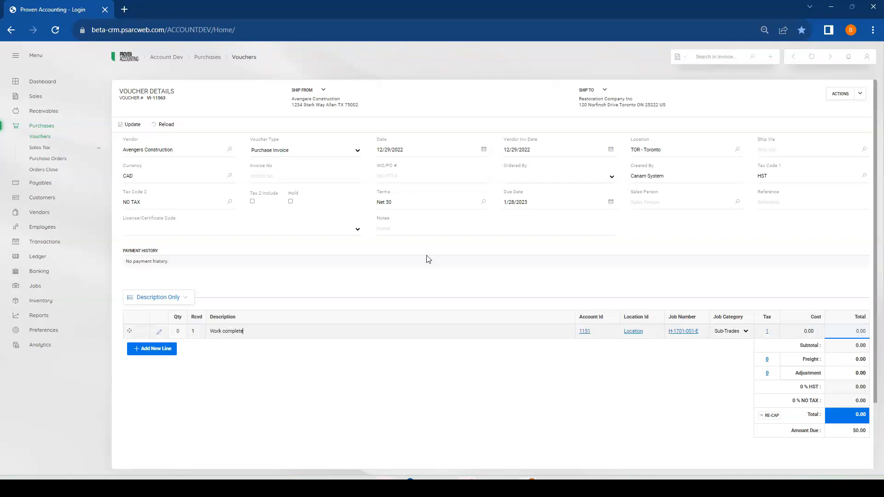
pyautogui.click(807, 331)
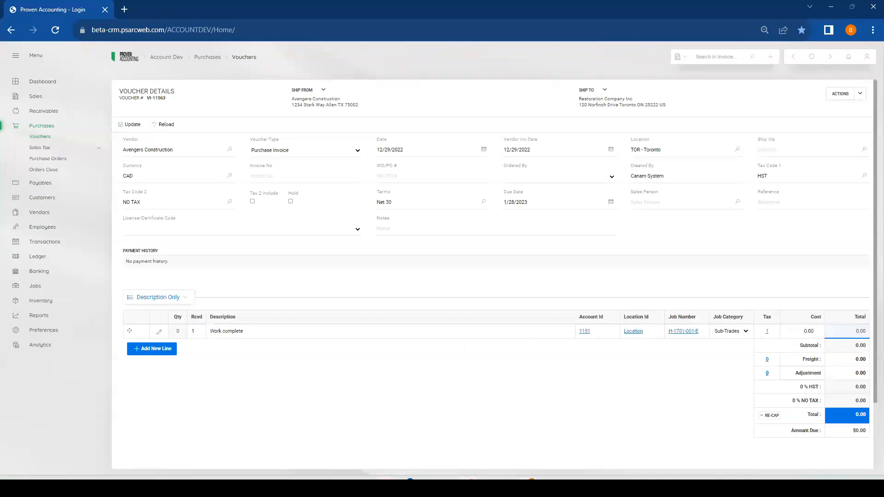
pyautogui.click(807, 331)
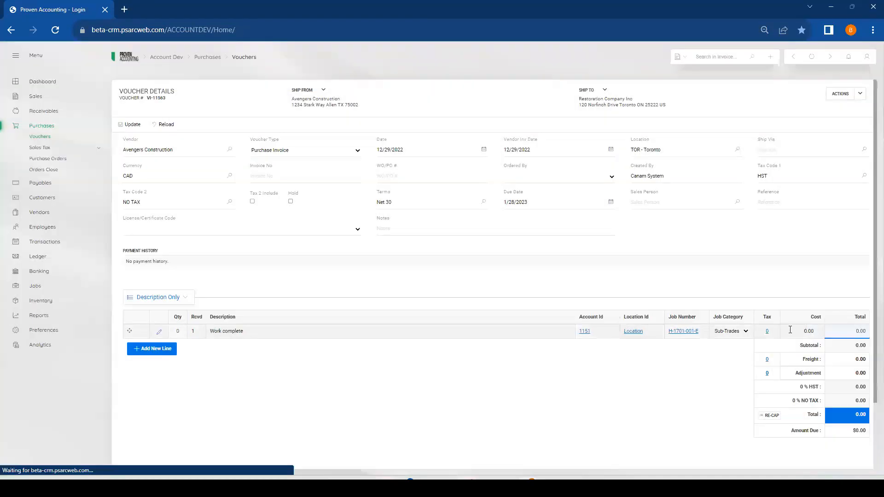
pyautogui.write('250.0')
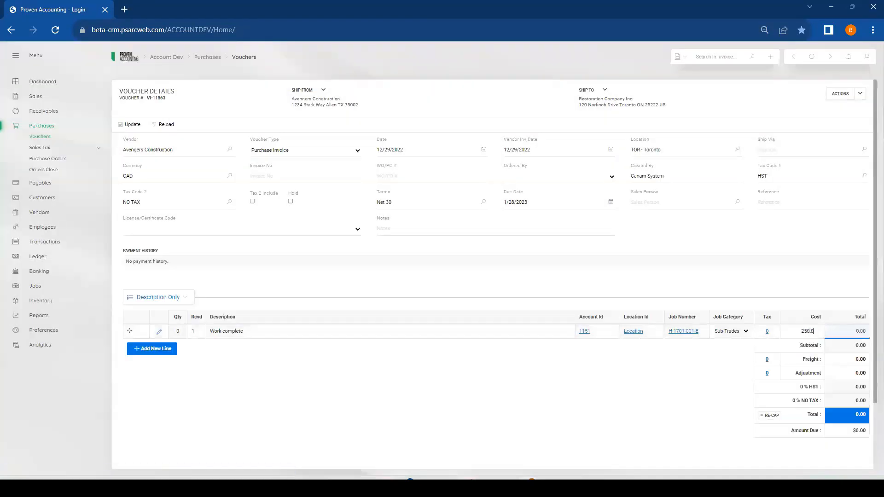
pyautogui.write('0')
pyautogui.press('Tab')
# Post the completed Avengers Construction voucher
pyautogui.click(855, 94)
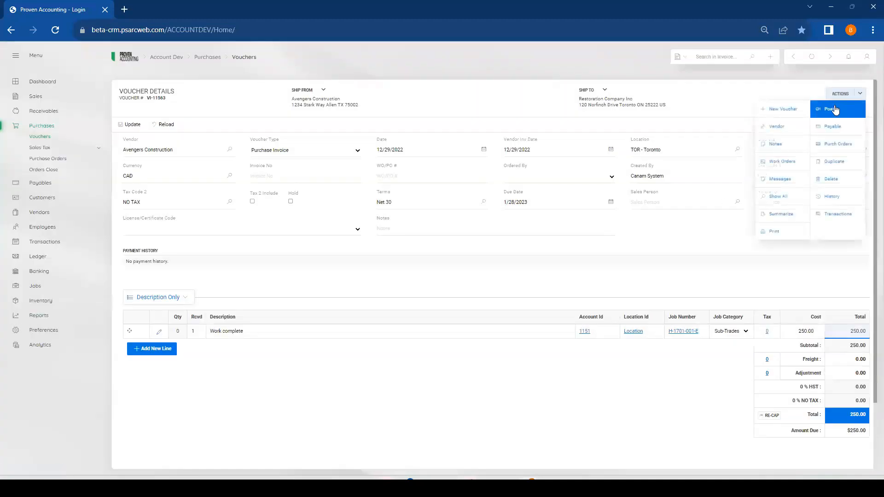
pyautogui.click(835, 109)
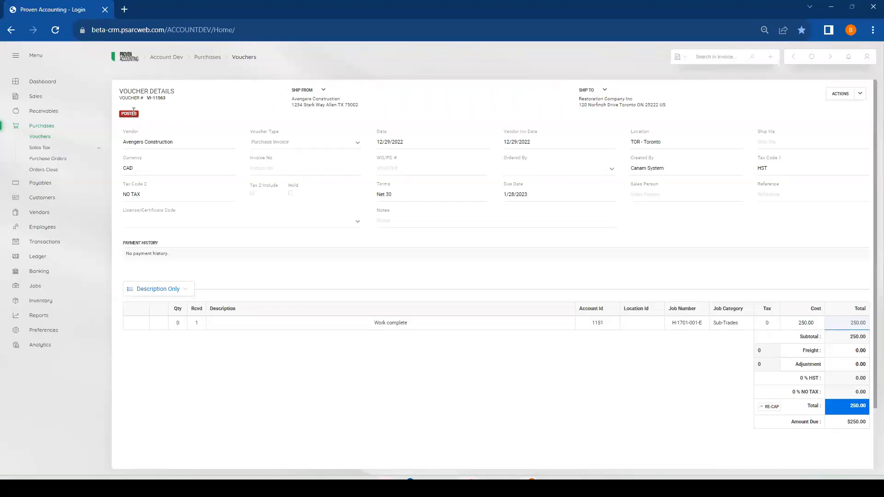
# Filter the payables list to vendor "avengers" and select only Avengers Construction's 12/28/2022 voucher for payment
pyautogui.click(40, 184)
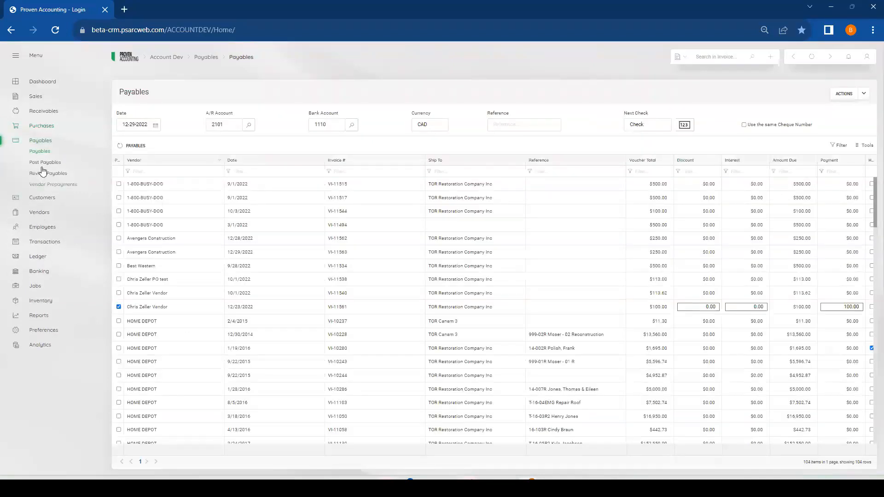
pyautogui.click(125, 308)
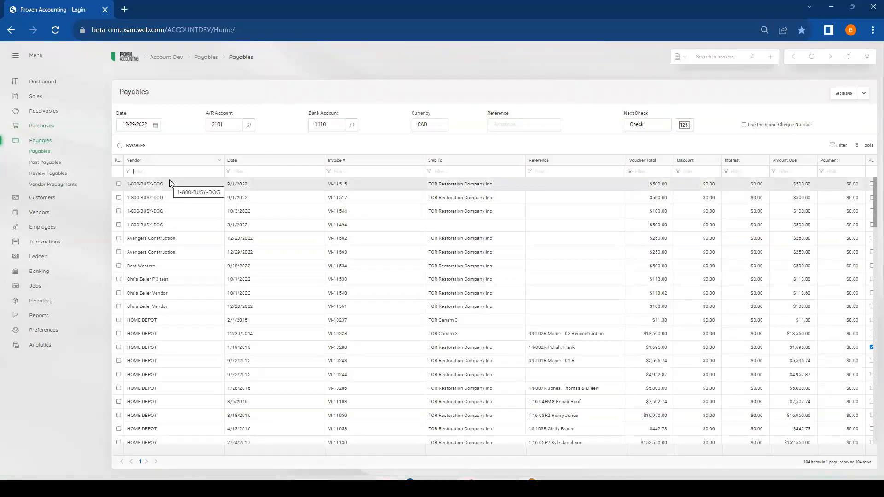
pyautogui.write('avengers')
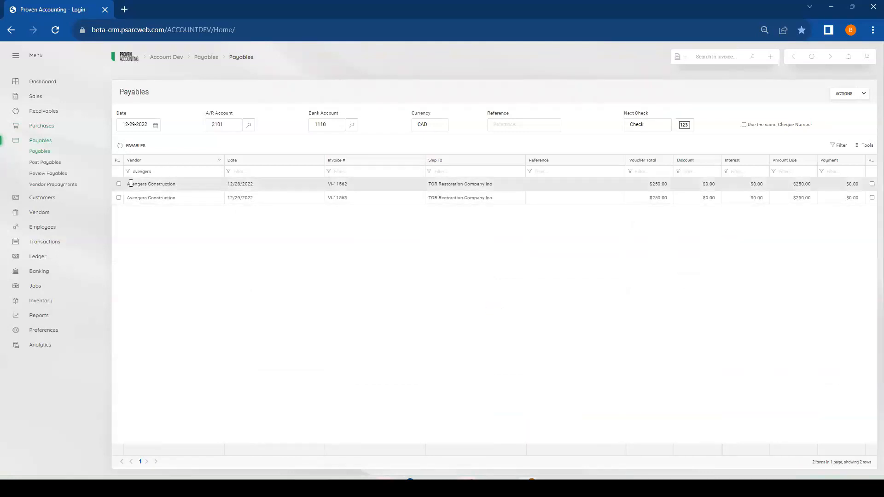
pyautogui.click(119, 184)
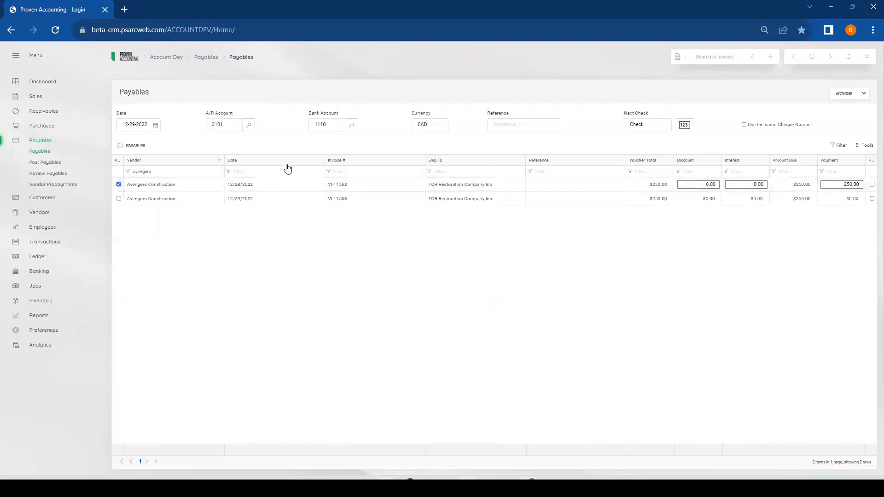
# Try to post the Avengers Construction payment with starting check number 12345
pyautogui.click(661, 123)
pyautogui.write('12345')
pyautogui.press('Tab')
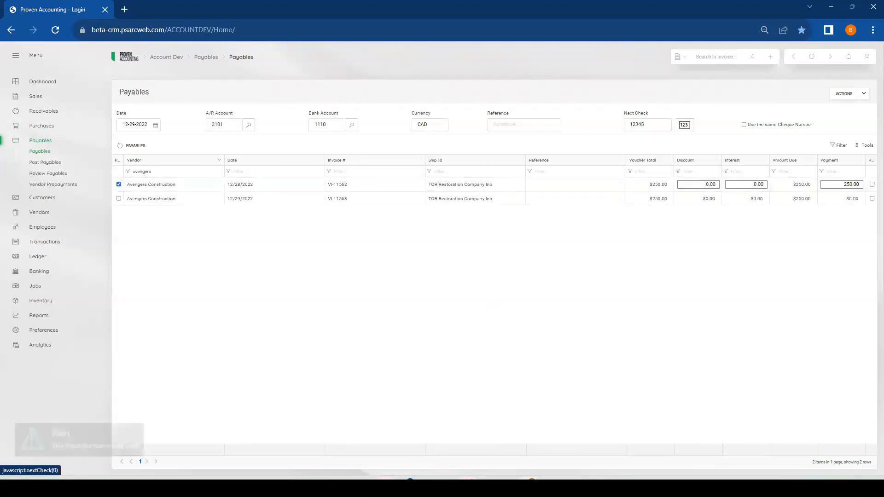
pyautogui.click(864, 94)
pyautogui.click(828, 109)
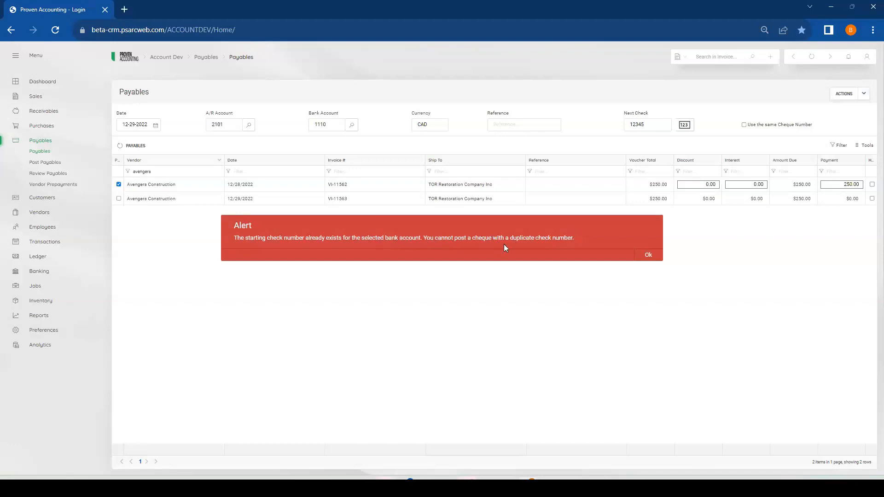
pyautogui.click(651, 253)
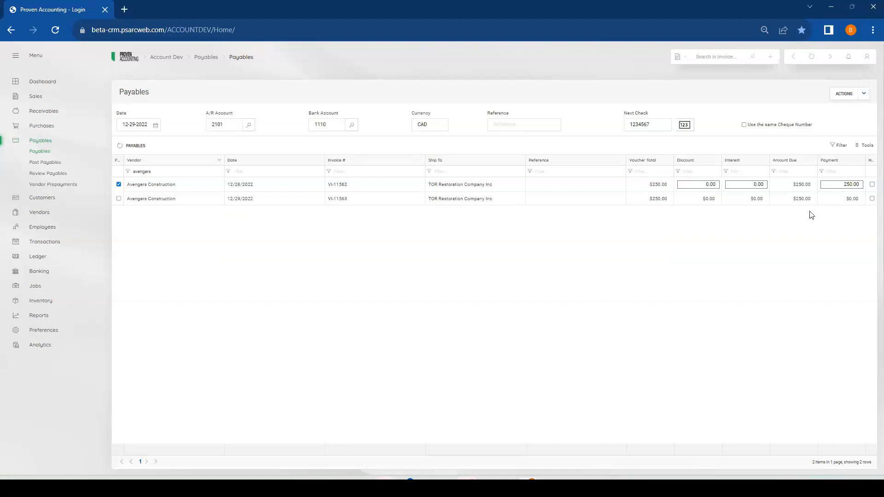
# Post the Avengers Construction payment with check number 1234567 and decline printing the check
pyautogui.click(865, 93)
pyautogui.click(836, 112)
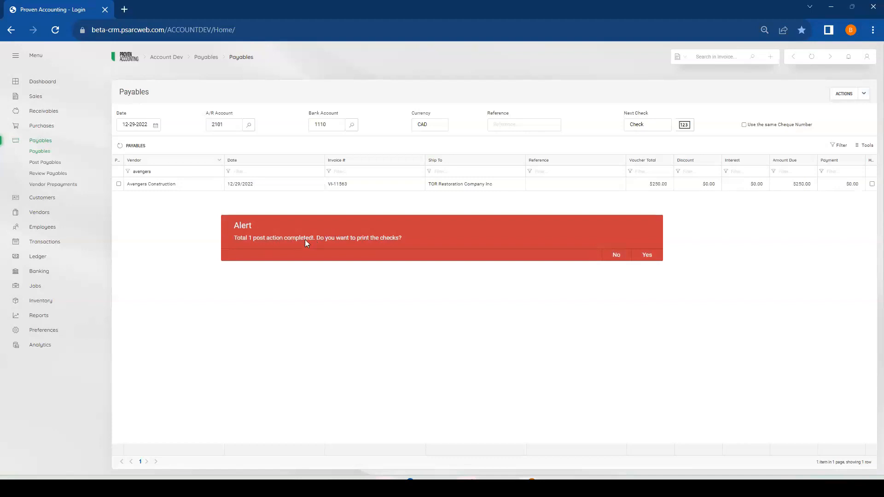
pyautogui.click(619, 255)
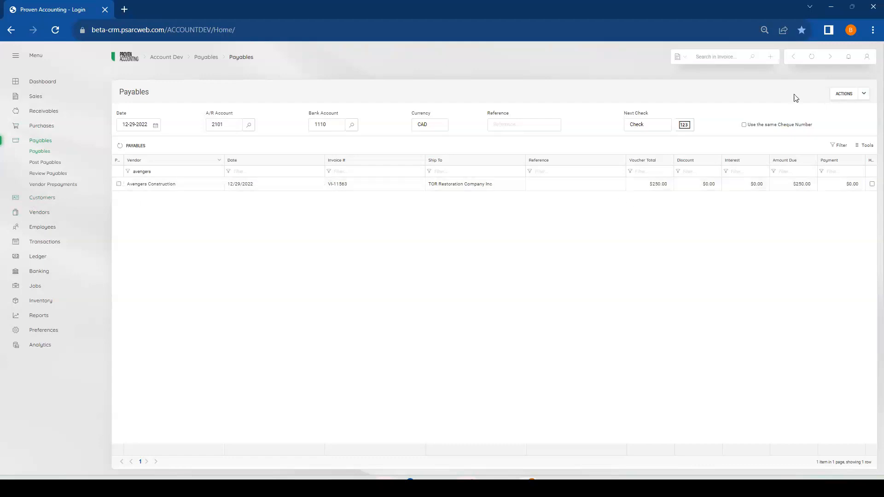
# Return to the customer's posted final invoice for job H-1701-001-E and unpost it
pyautogui.click(794, 57)
pyautogui.click(793, 58)
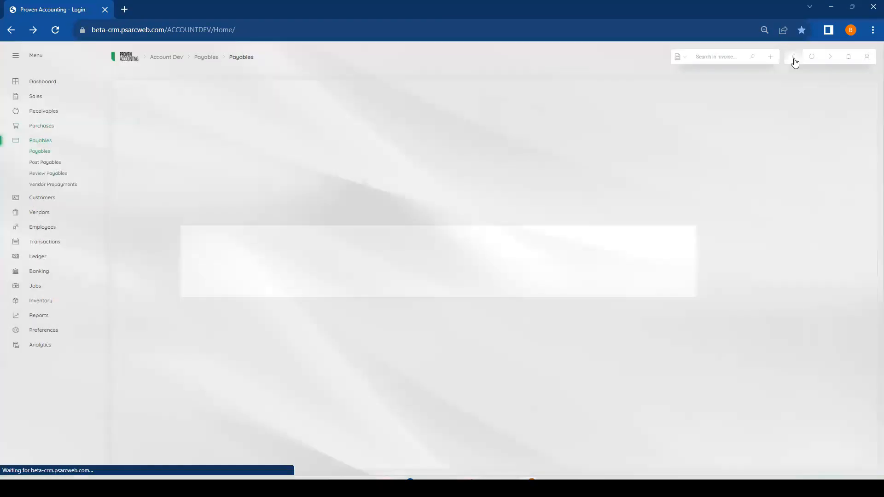
pyautogui.click(795, 59)
pyautogui.click(795, 60)
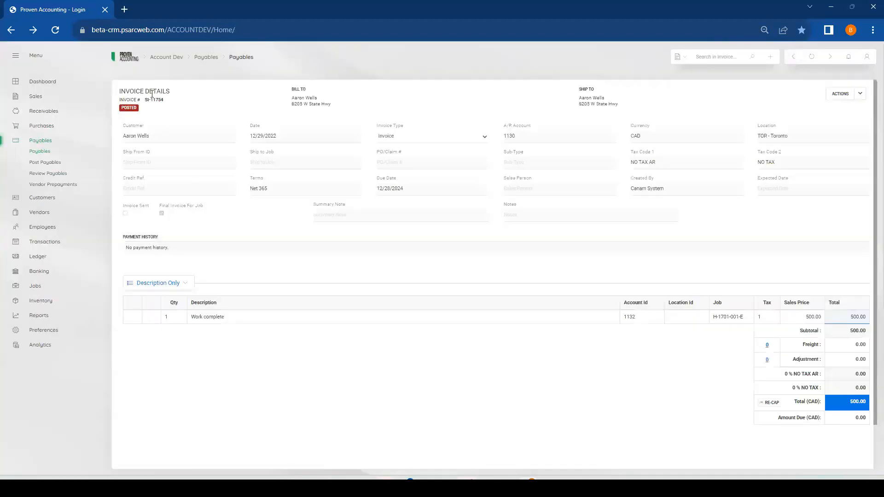
pyautogui.click(859, 94)
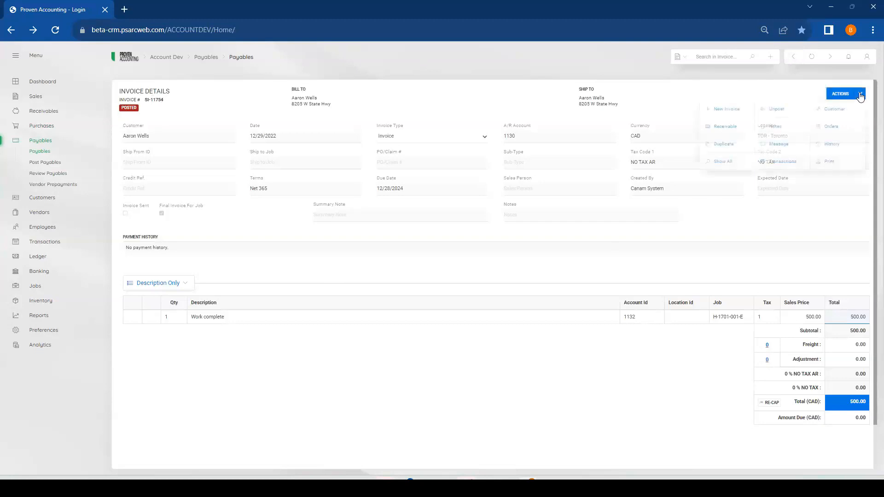
pyautogui.click(789, 112)
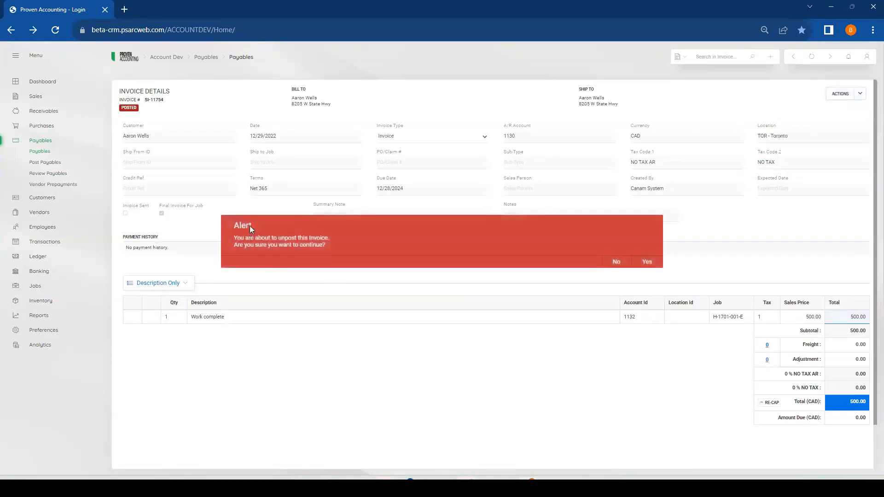
pyautogui.click(647, 263)
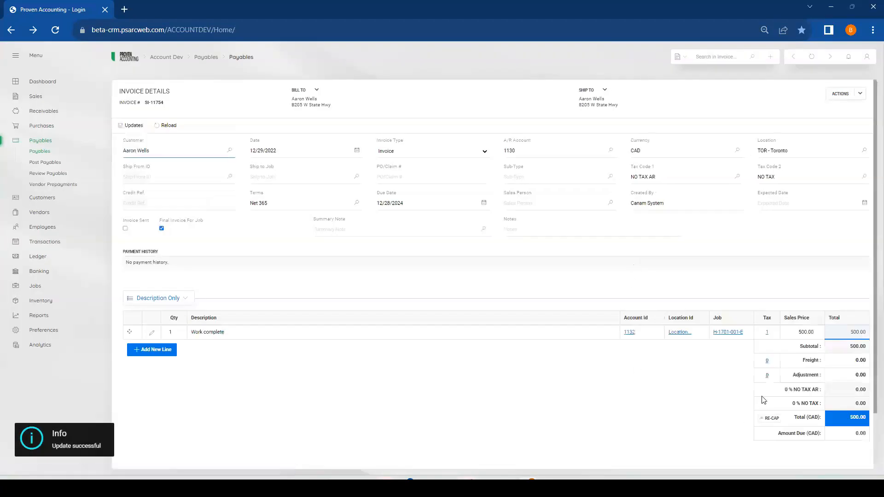
# Set the "Work complete" line's sales price to 750.00 and repost the customer's invoice
pyautogui.click(806, 332)
pyautogui.write('150')
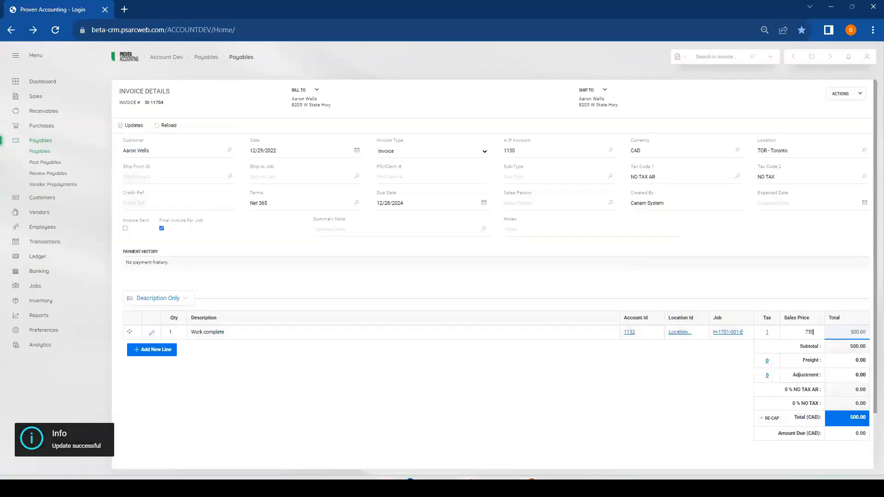
pyautogui.press('Tab')
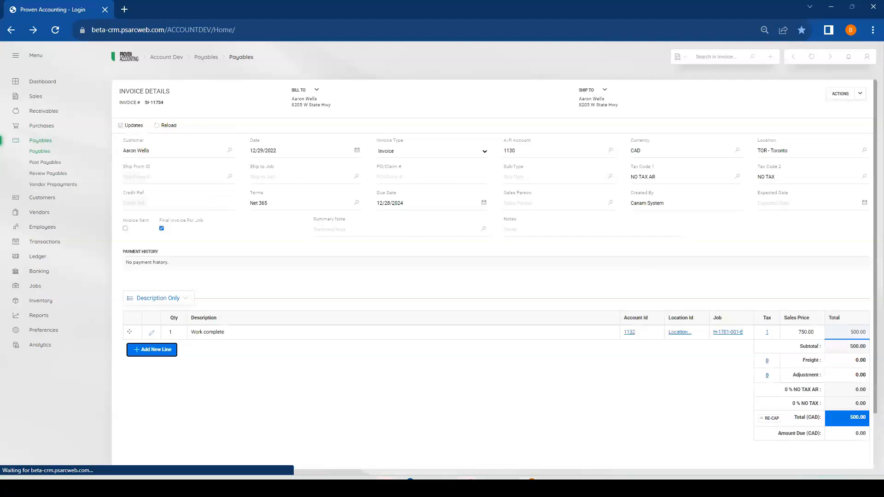
pyautogui.click(859, 96)
pyautogui.click(783, 105)
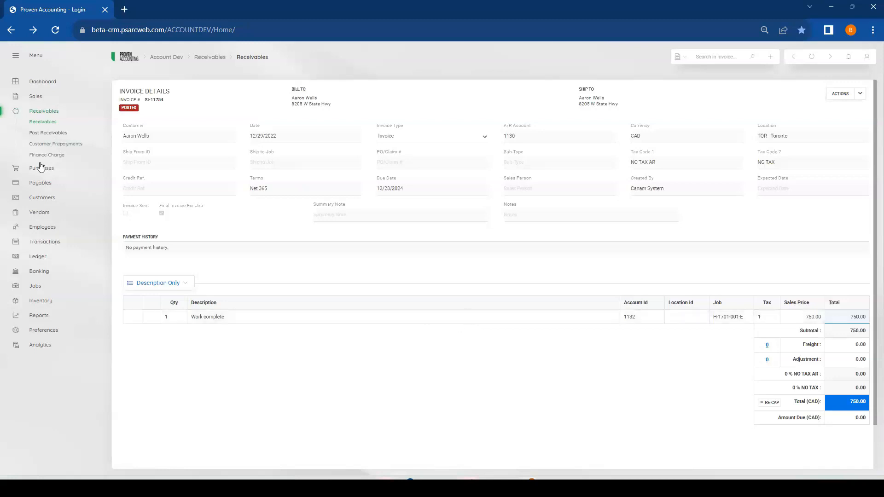
# Examine the details of Associated Management's invoice due 11/15/2020 from the receivables list
pyautogui.click(46, 125)
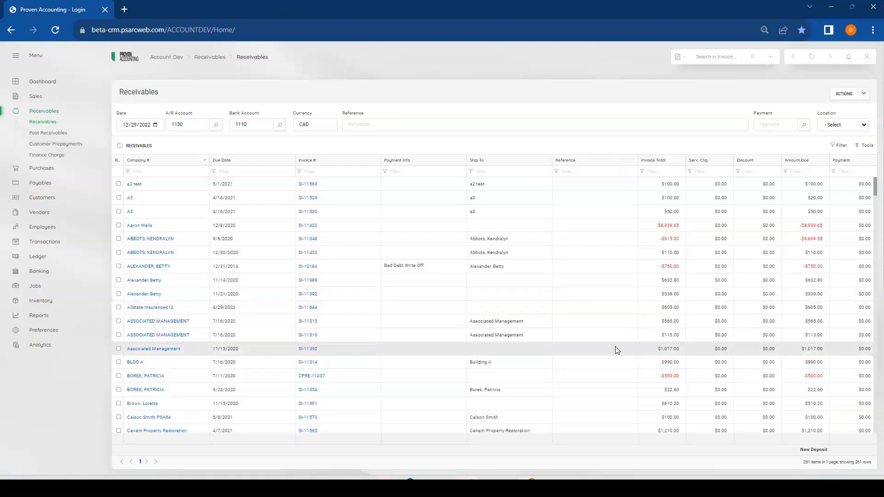
pyautogui.click(308, 349)
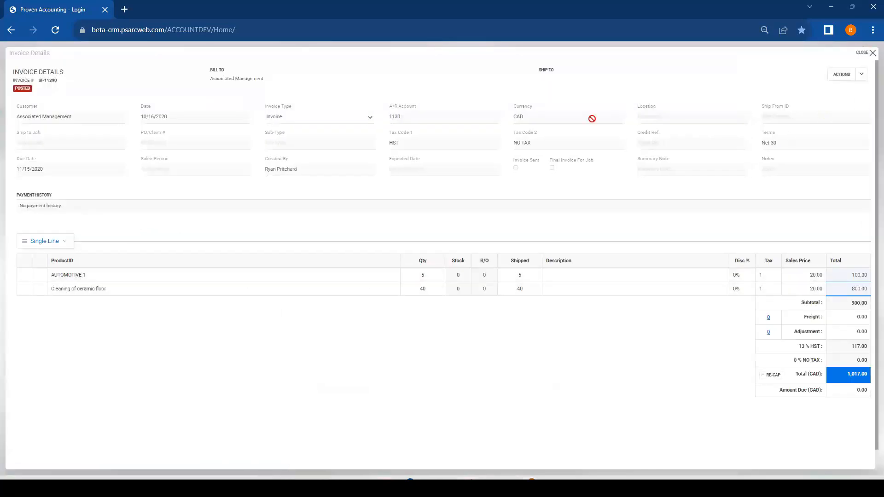
pyautogui.click(866, 53)
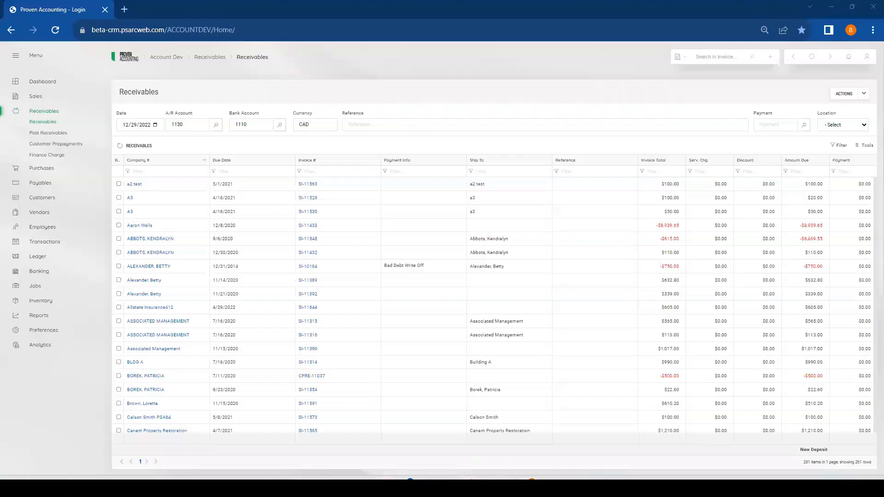
# Open the WIP analytics for jobs and show its report view
pyautogui.click(40, 345)
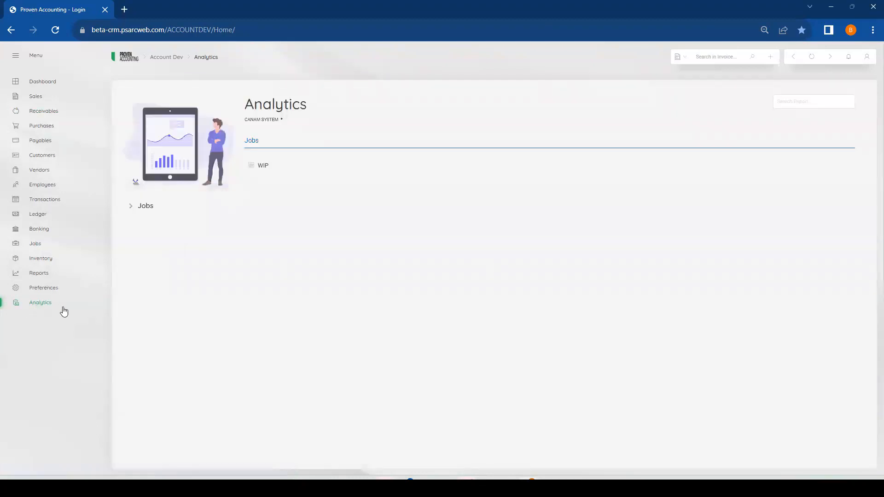
pyautogui.click(265, 167)
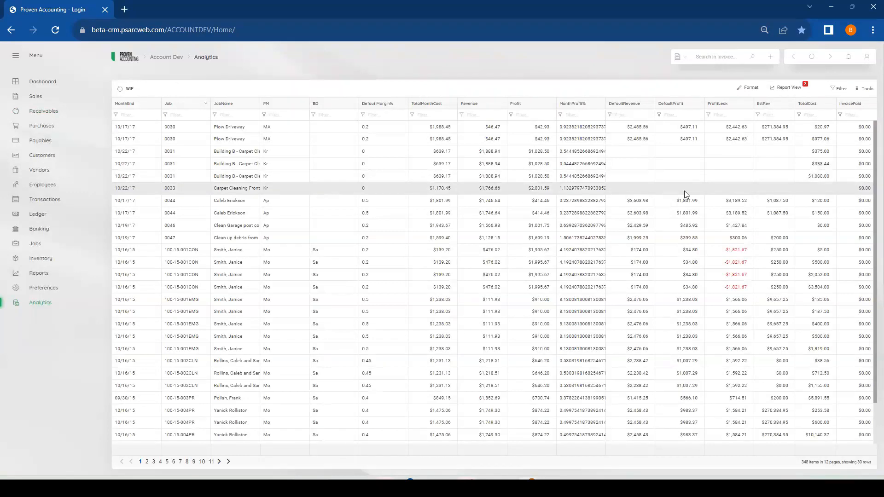
pyautogui.click(789, 94)
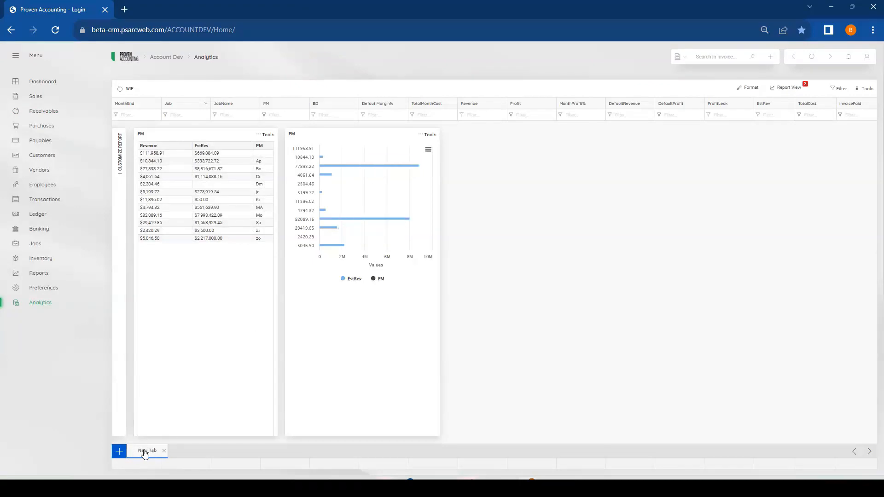
# Start building a report in a new report tab and remove the existing PM chart from it
pyautogui.click(119, 451)
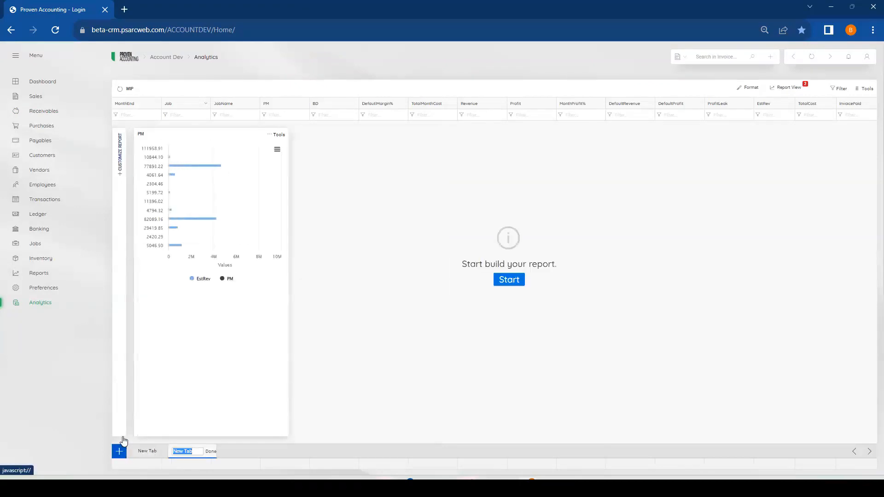
pyautogui.click(513, 281)
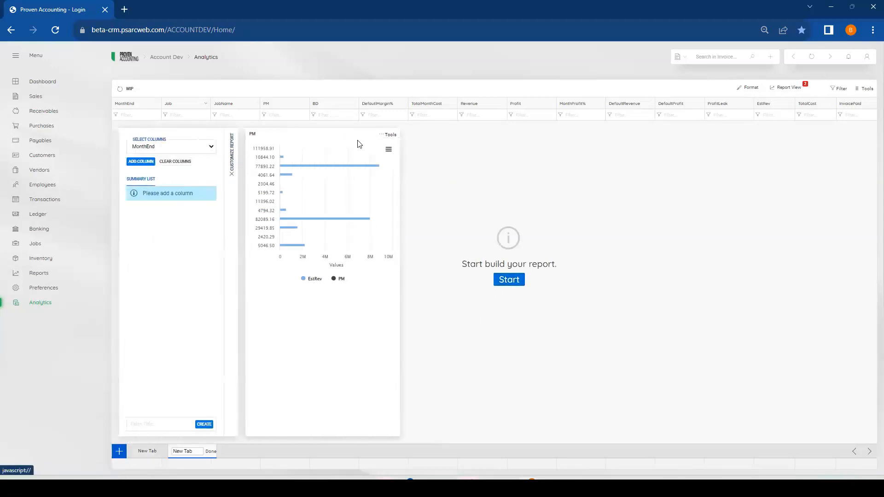
pyautogui.moveTo(387, 138)
pyautogui.click(336, 149)
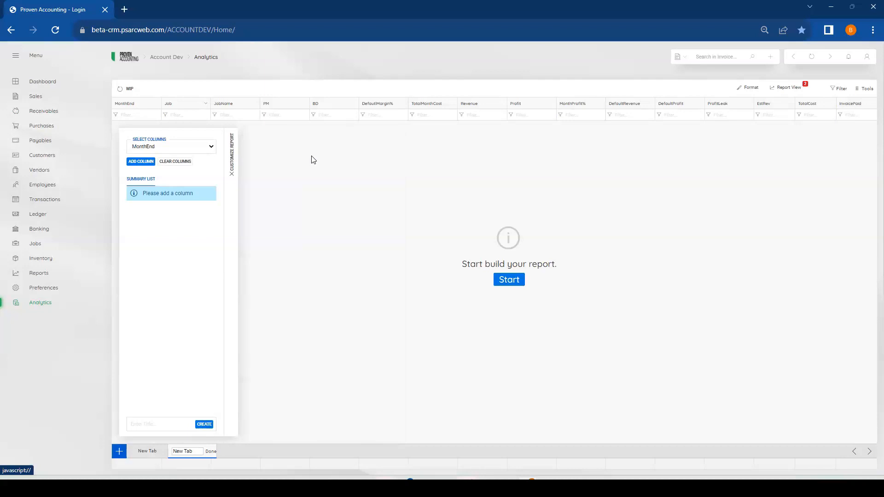
# Add the columns PM, Revenue and TotalCost to the new report's summary list
pyautogui.click(208, 146)
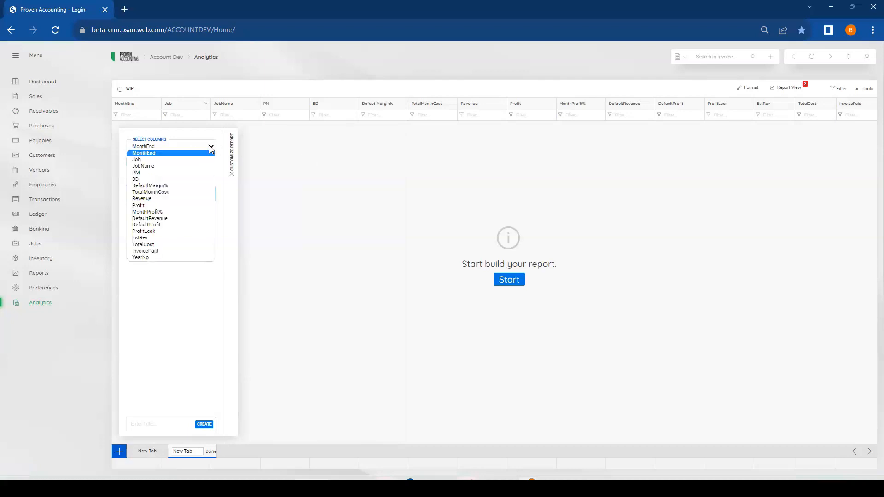
pyautogui.click(175, 173)
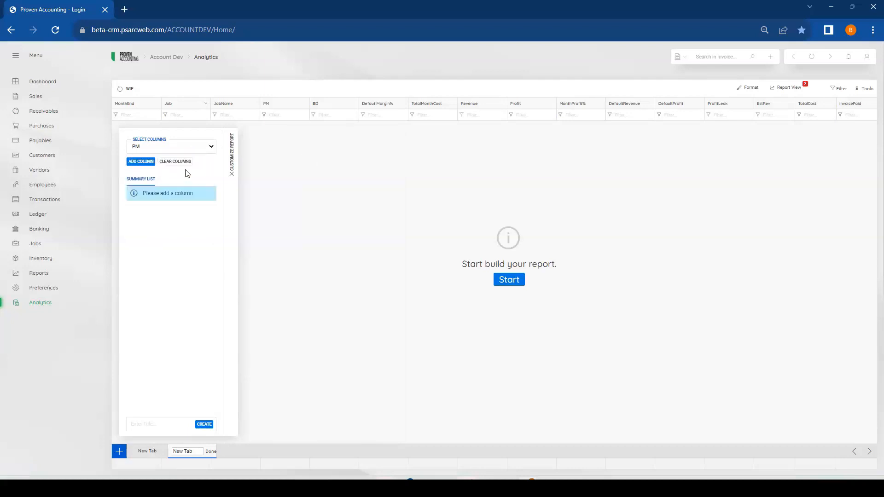
pyautogui.click(140, 161)
pyautogui.click(211, 147)
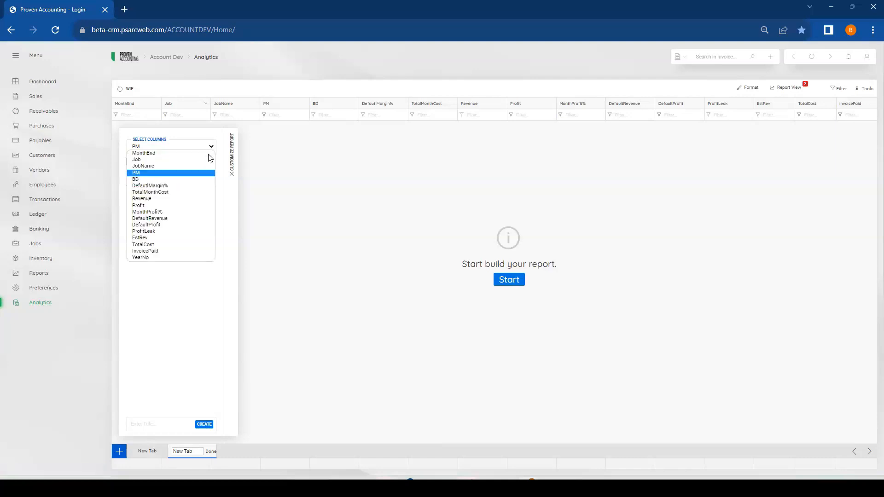
pyautogui.click(164, 202)
pyautogui.click(140, 161)
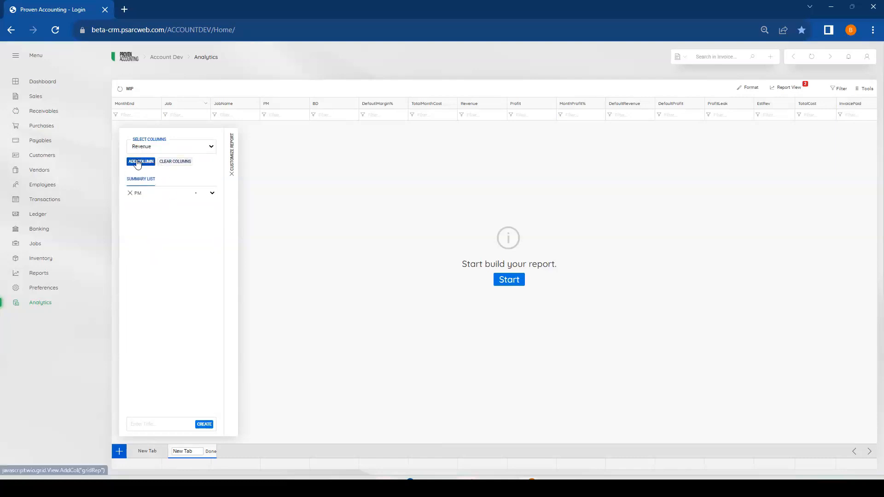
pyautogui.click(211, 148)
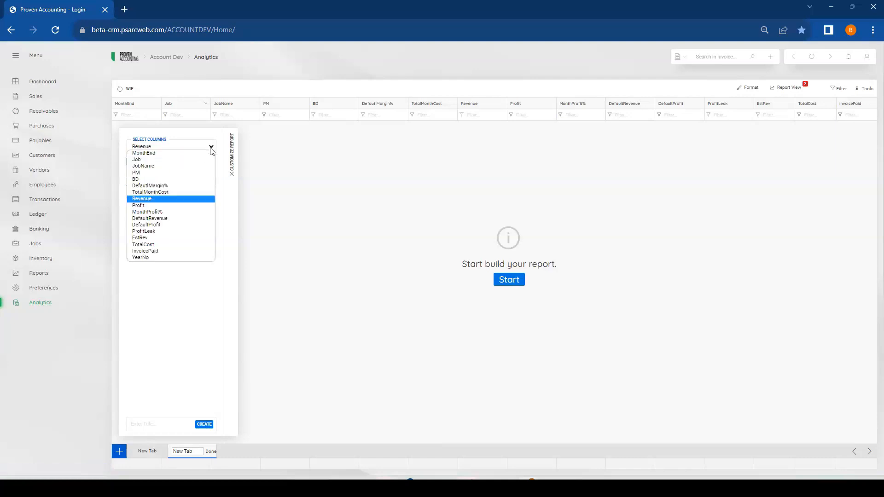
pyautogui.click(158, 245)
pyautogui.click(145, 162)
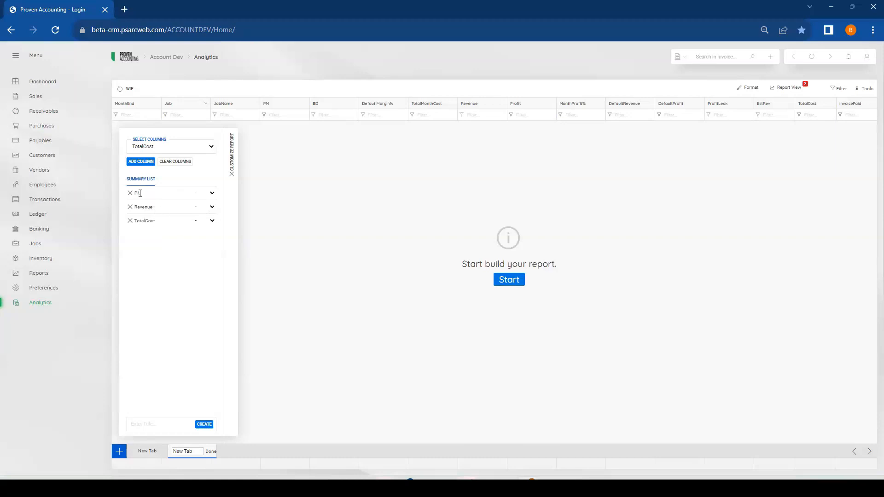
# Summarize both the Revenue and TotalCost columns of the new report by Sum
pyautogui.click(213, 207)
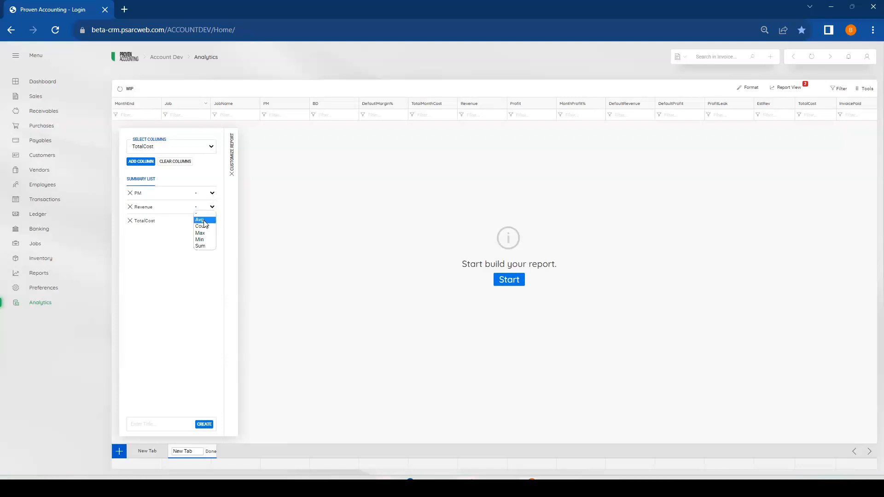
pyautogui.click(206, 239)
pyautogui.click(212, 221)
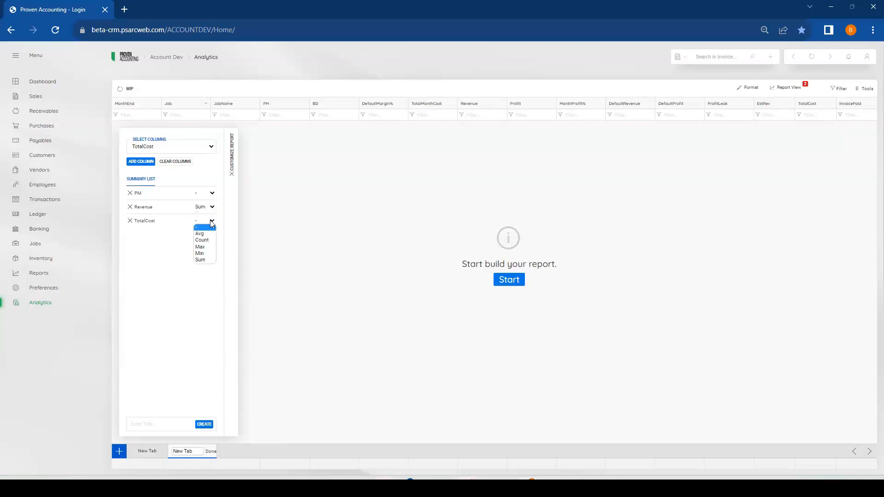
pyautogui.click(207, 253)
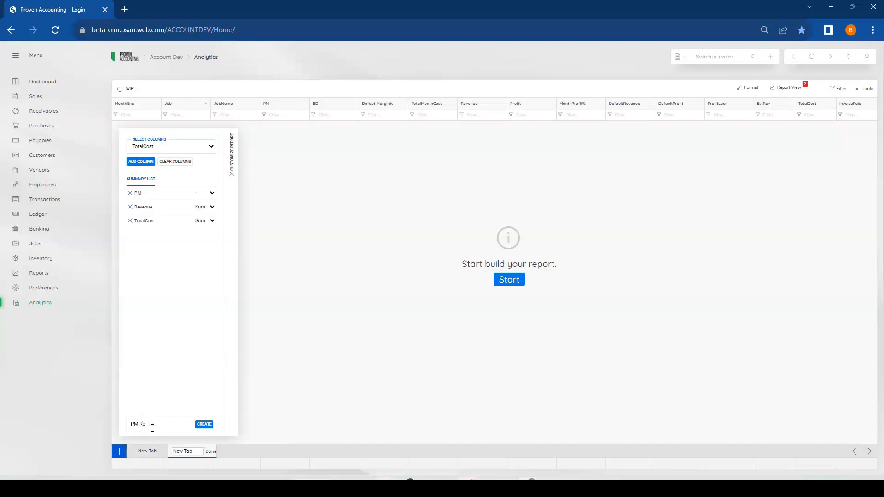
# Create the summary report titled PM Rev and build a bar chart from it with PM as the series and Revenue as the series value
pyautogui.click(204, 424)
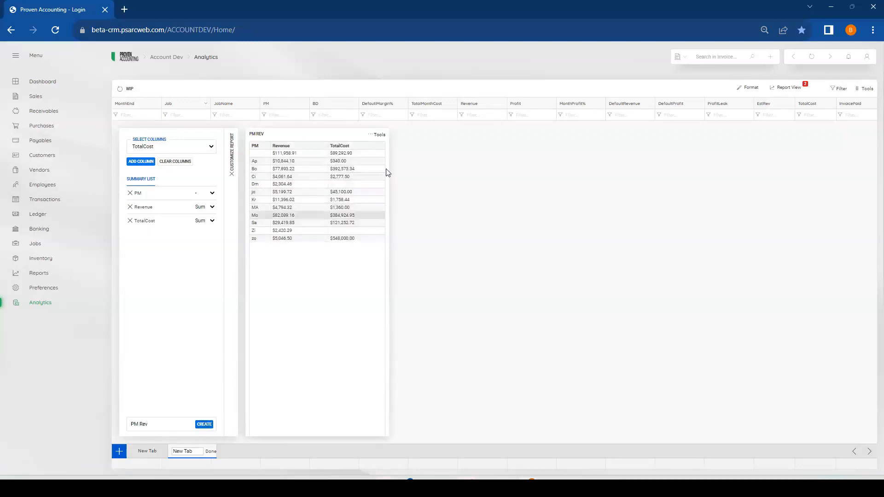
pyautogui.moveTo(374, 135)
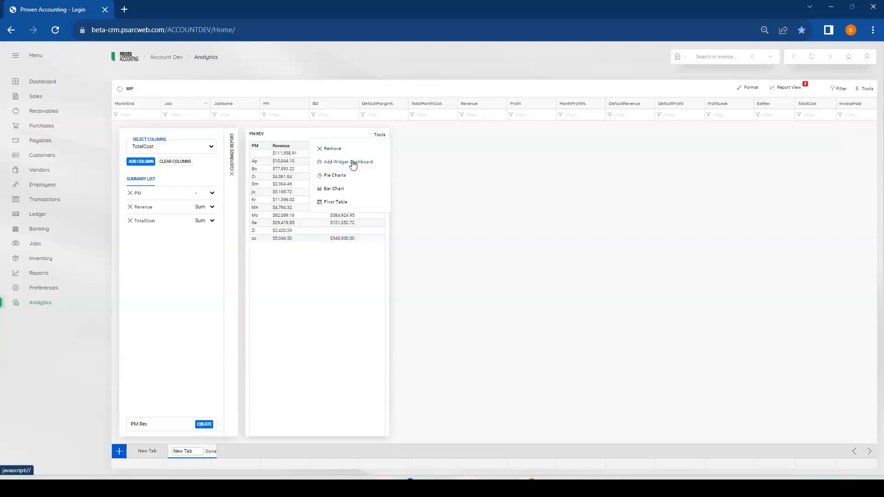
pyautogui.click(339, 190)
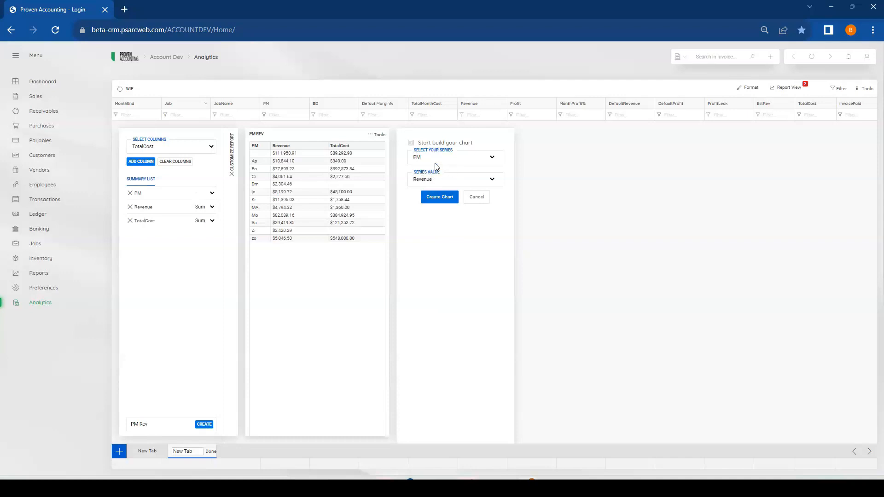
pyautogui.click(432, 199)
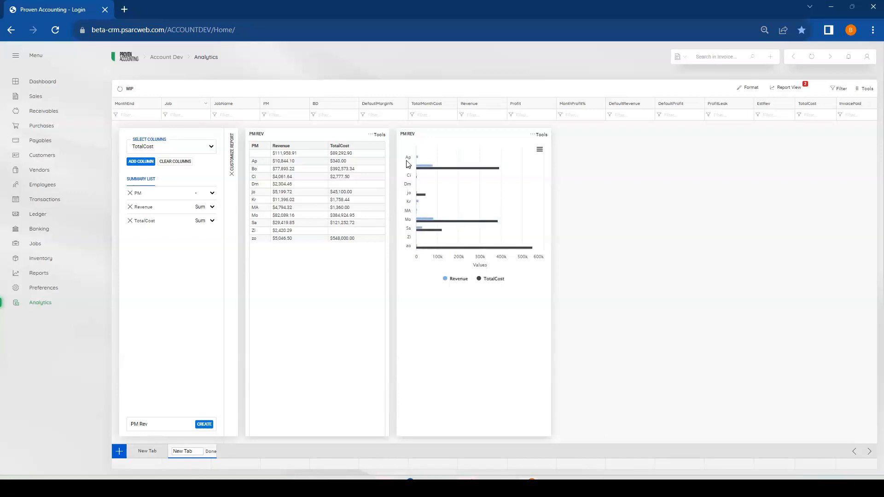
# Add the PM bar chart and its summary table to the dashboard as widgets, and open the dashboard
pyautogui.click(539, 134)
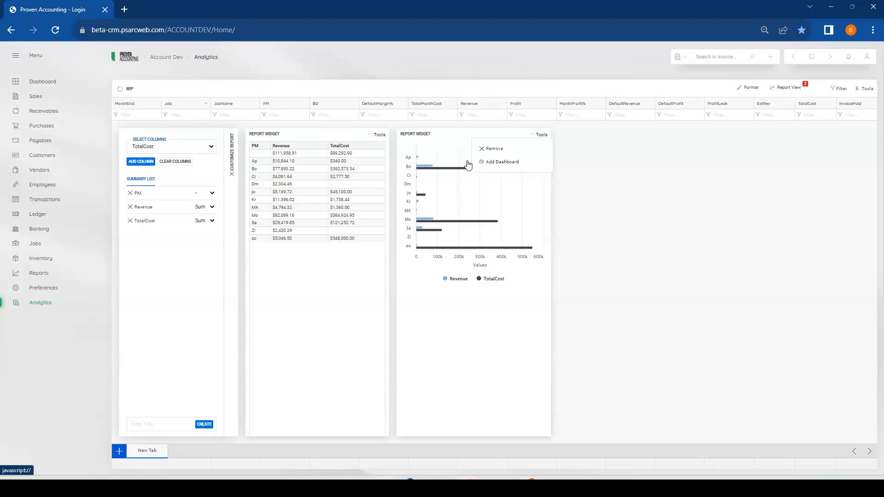
pyautogui.moveTo(542, 136)
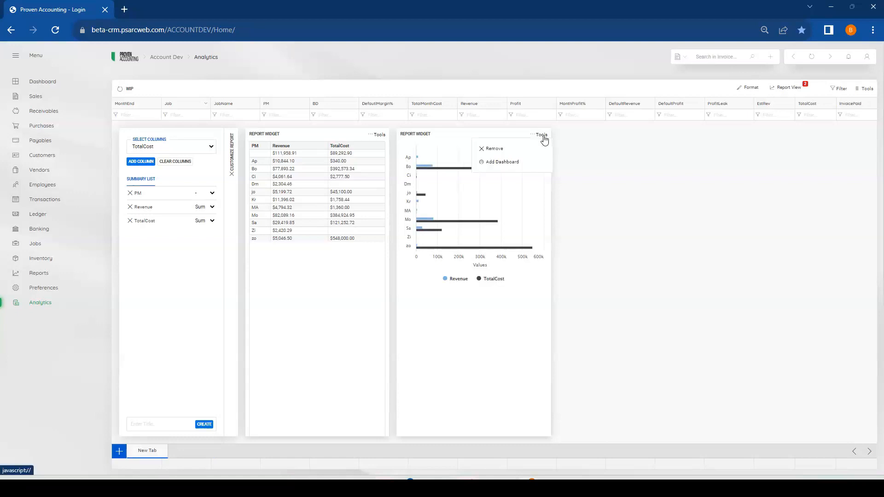
pyautogui.click(508, 163)
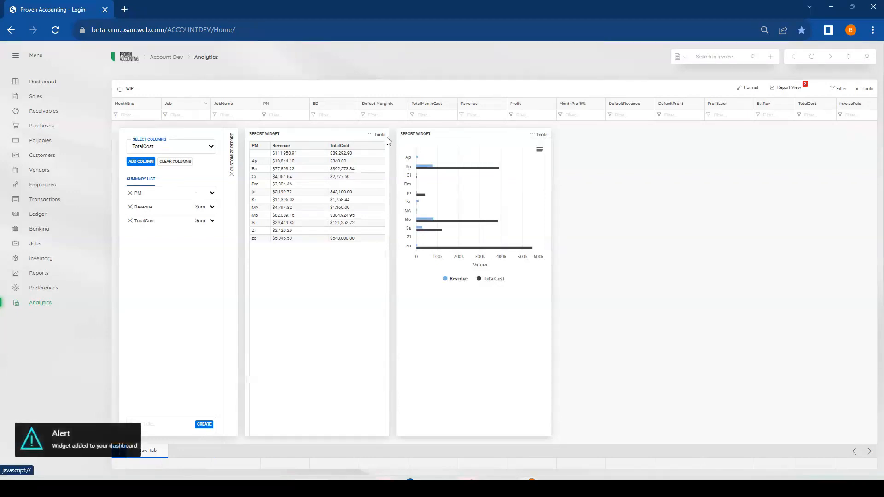
pyautogui.moveTo(377, 138)
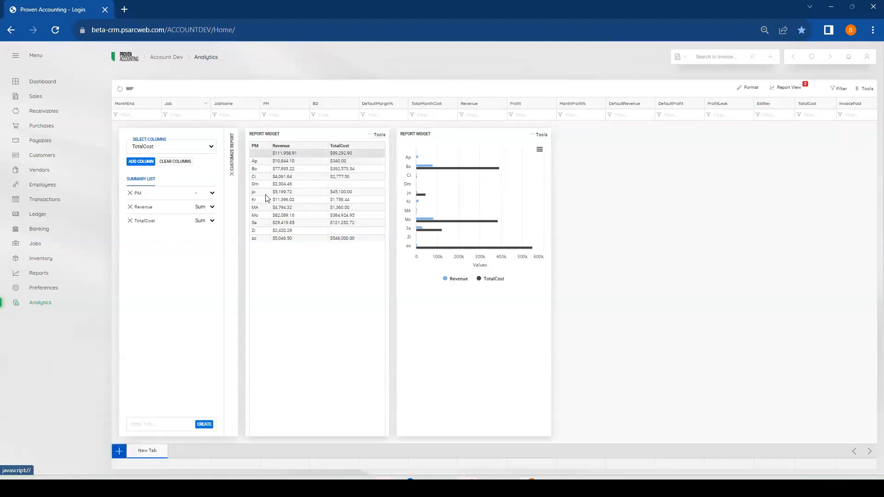
pyautogui.click(44, 83)
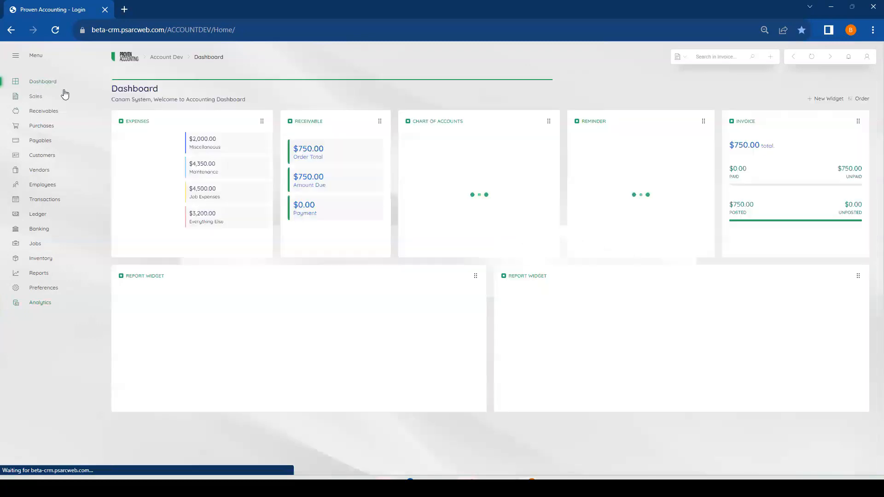